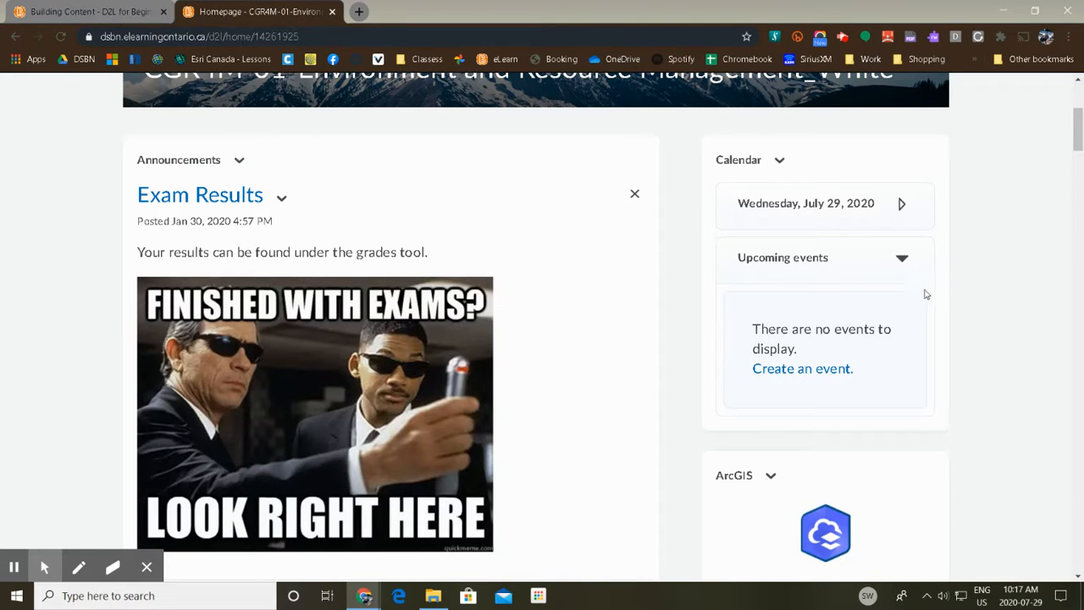
Open the Content area of the CGR4M course and look through its list of units
scroll(946, 288, "up", 3)
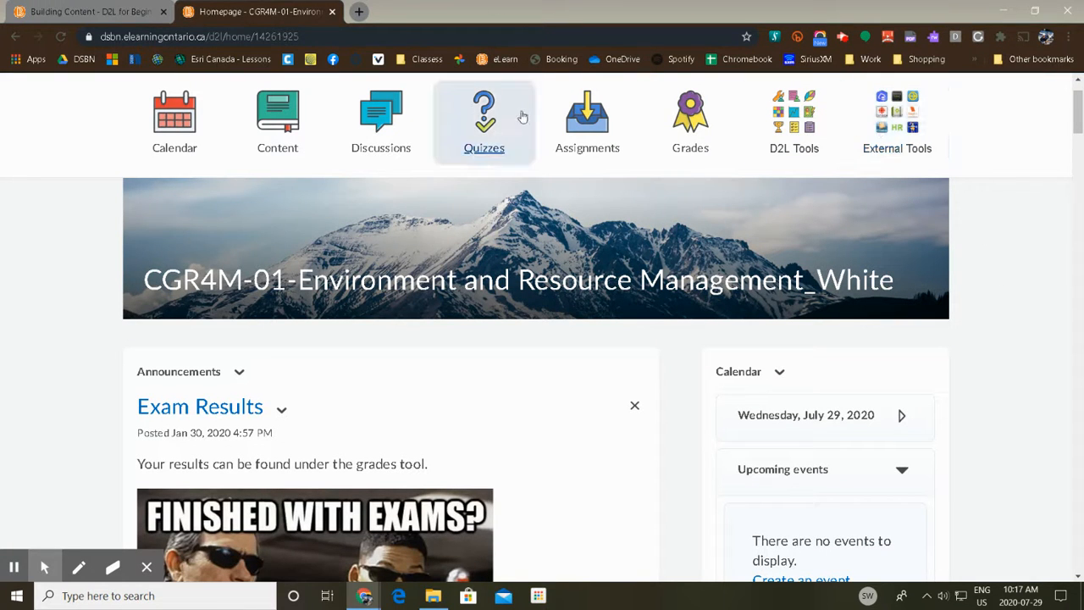
scroll(300, 173, "up", 1)
left_click(292, 190)
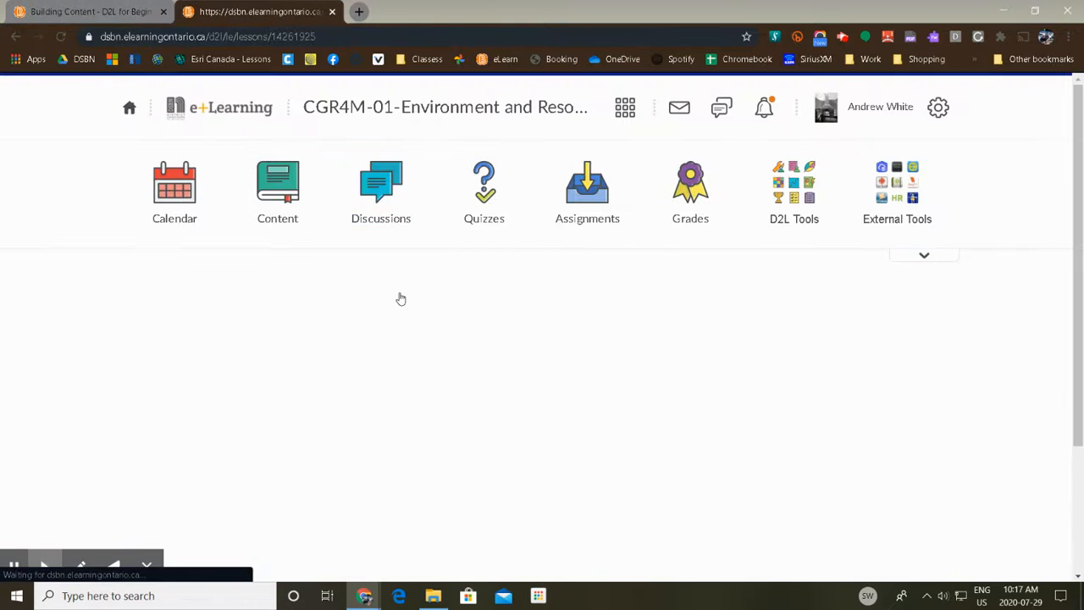
scroll(390, 348, "down", 1)
mouse_move(339, 378)
left_mouse_down()
mouse_move(339, 394)
mouse_move(339, 382)
left_mouse_up()
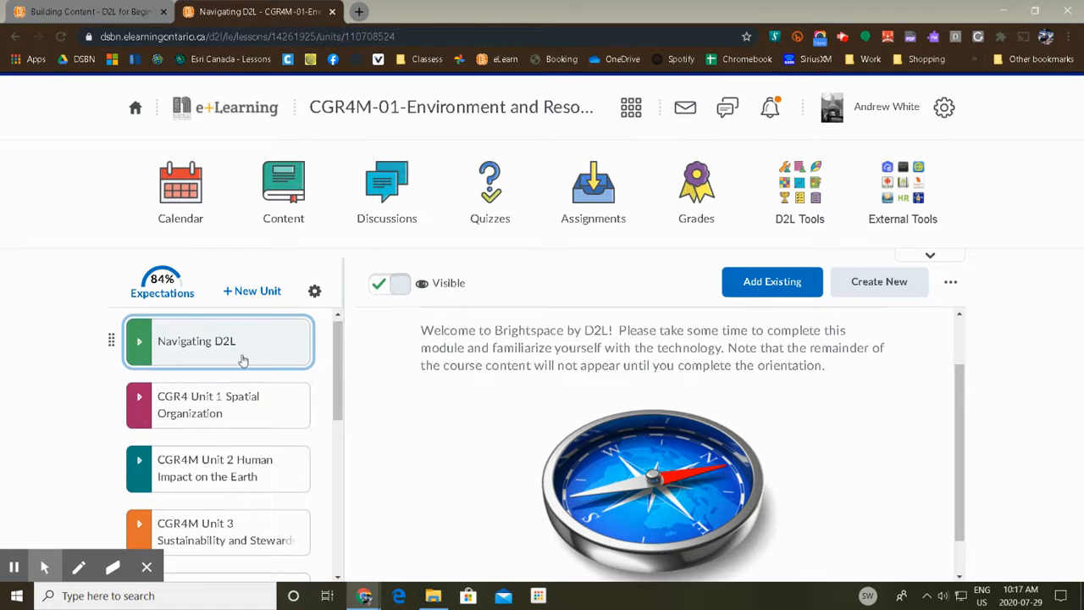
scroll(337, 392, "down", 1)
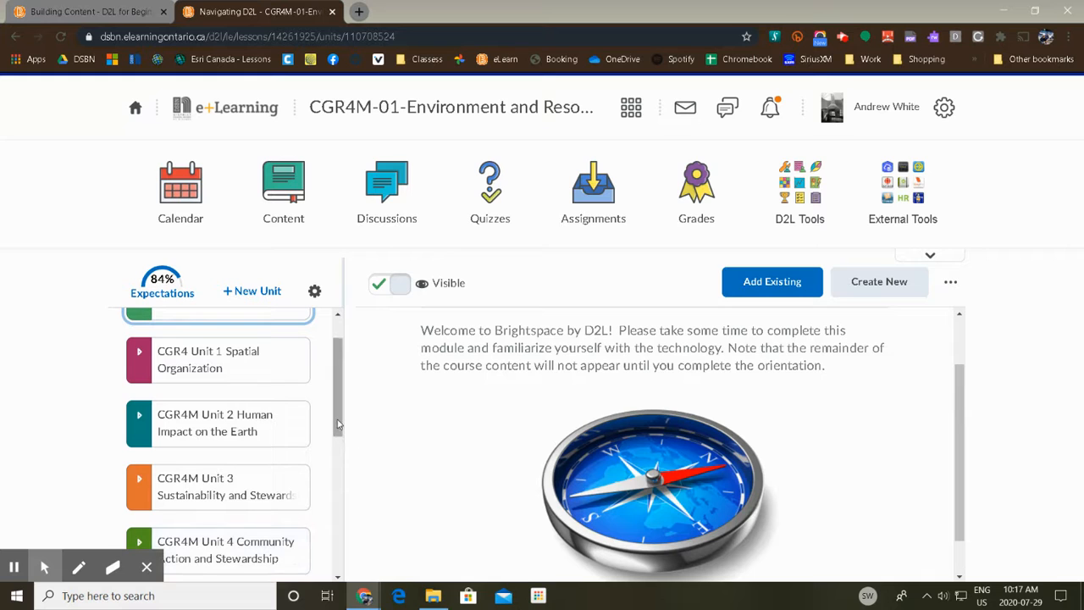
left_click_drag(339, 412, 339, 416)
Expand CGR4 Unit 1 Spatial Organization and its Activity 1 Intro to the course, and view the Welcome to CGR4M! presentation
left_click(194, 341)
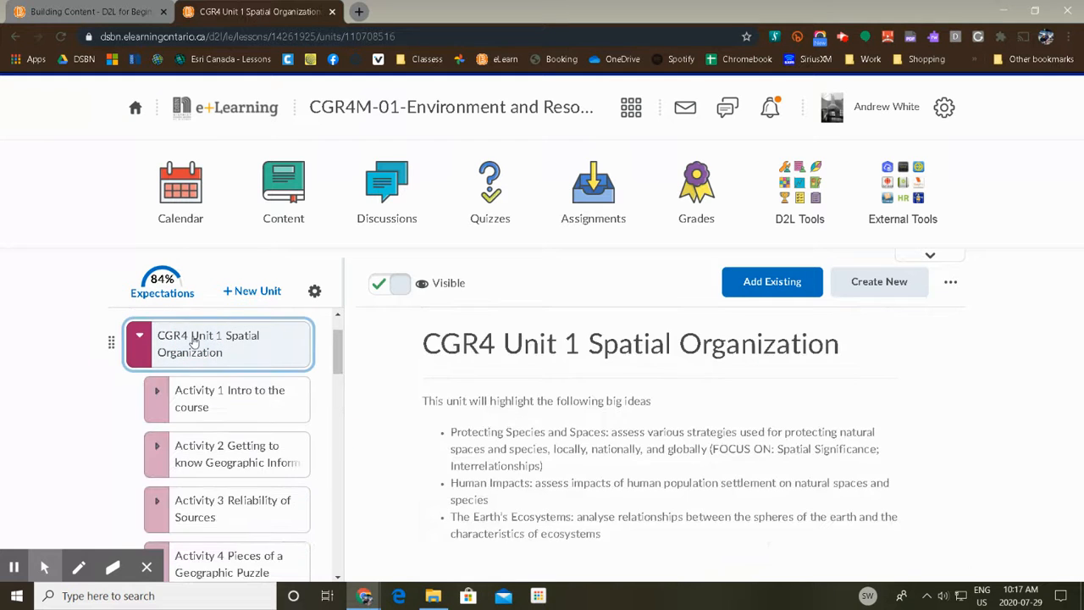
left_click_drag(342, 360, 341, 364)
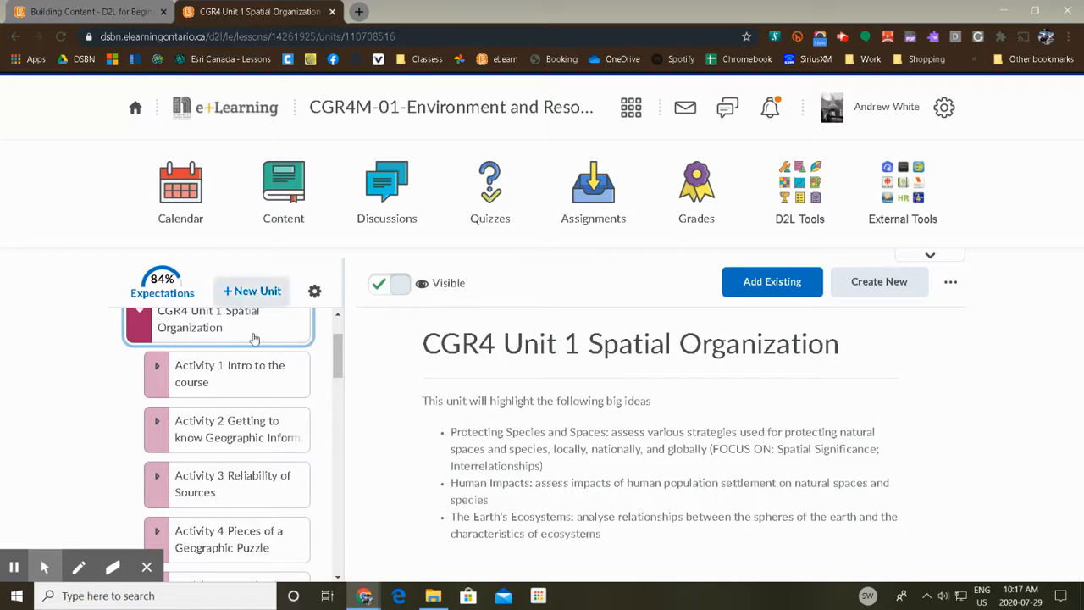
left_click(224, 386)
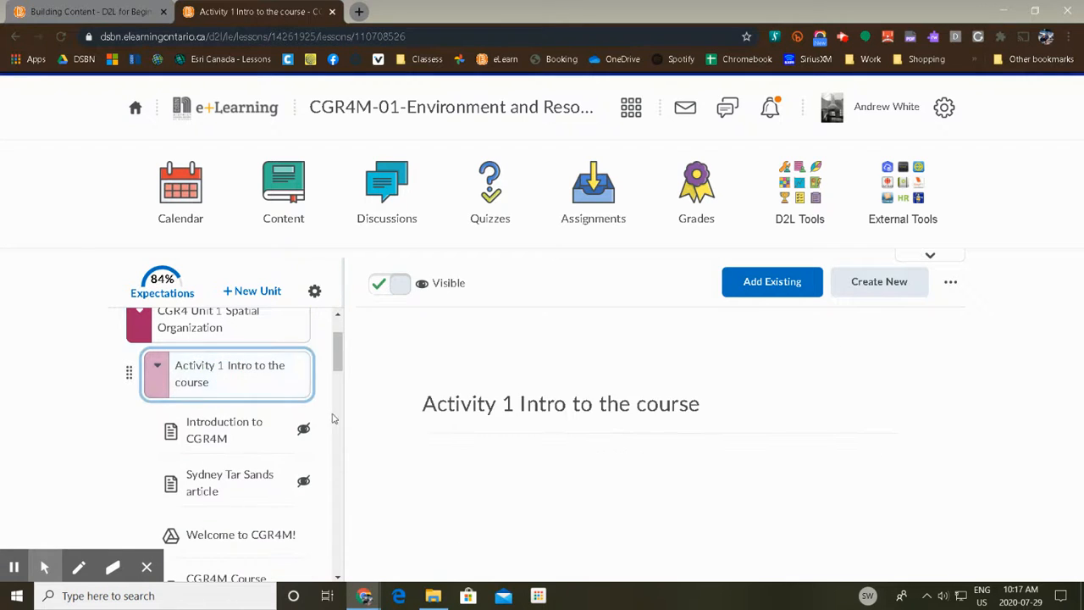
mouse_move(340, 365)
left_mouse_down()
mouse_move(341, 377)
mouse_move(341, 366)
left_mouse_up()
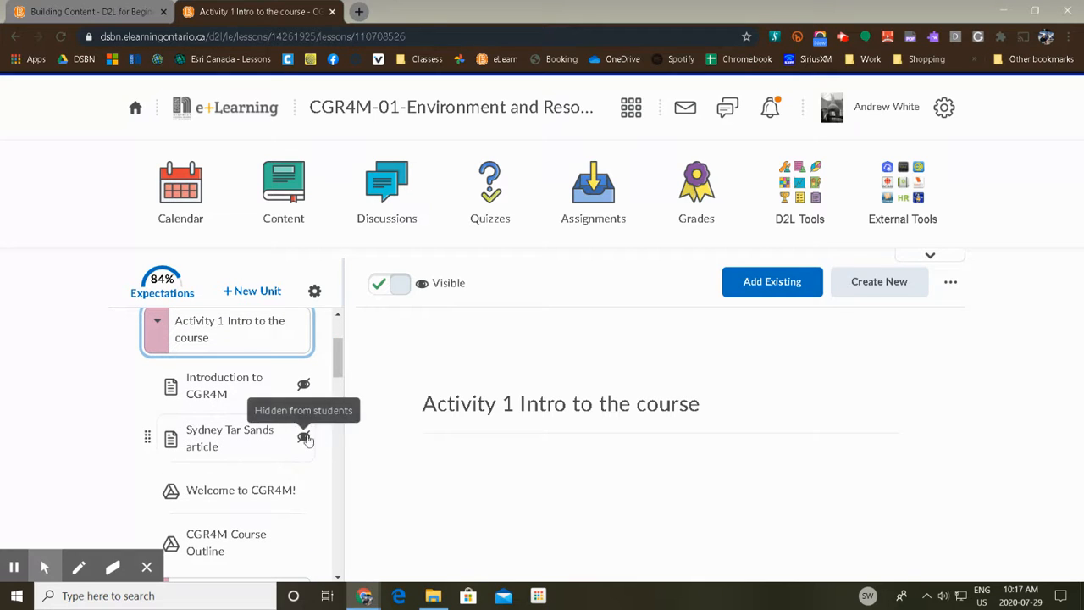
left_click(255, 500)
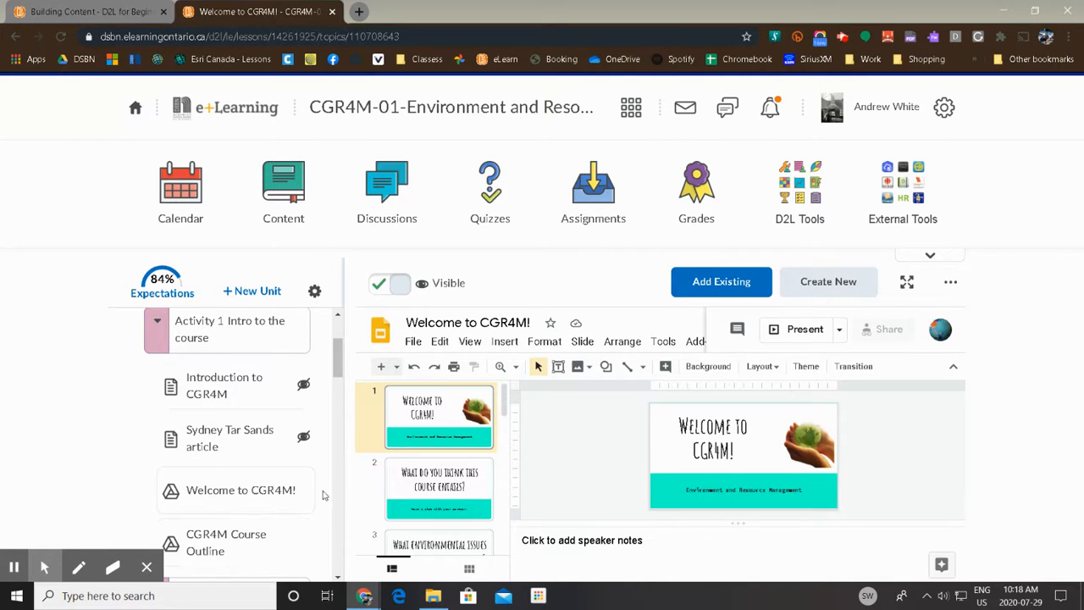
Collapse Activity 1 Intro to the course and the CGR4 Unit 1 Spatial Organization unit
left_click(204, 330)
left_click(158, 332)
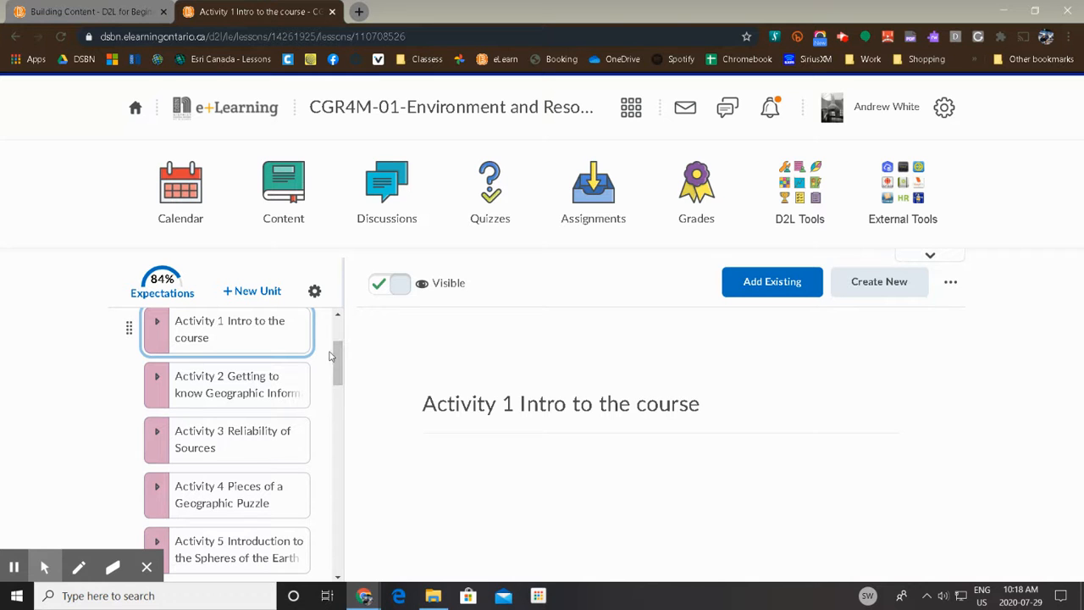
mouse_move(339, 377)
left_mouse_down()
mouse_move(342, 407)
mouse_move(336, 366)
left_mouse_up()
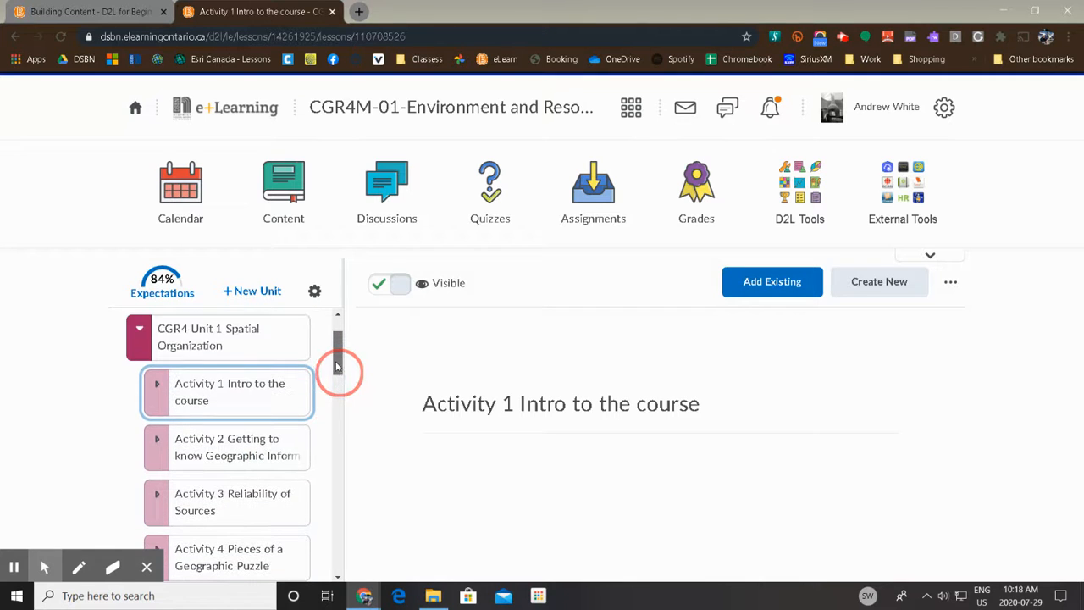
left_click(141, 341)
left_click(143, 339)
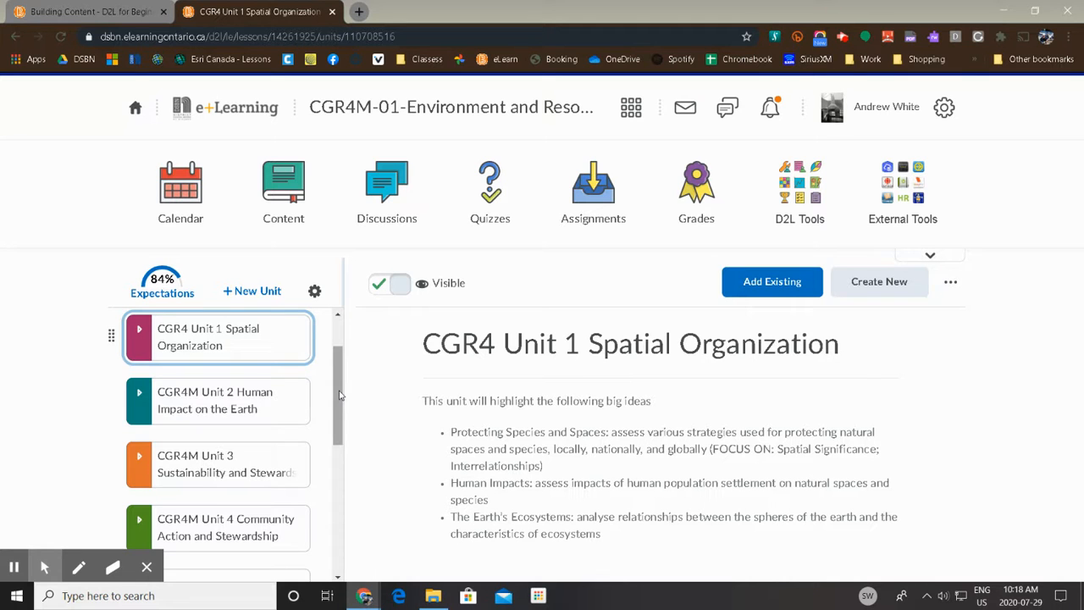
Move CGR4 Unit 1 Spatial Organization below CGR4M Unit 2 Human Impact on the Earth, and return it to its place above Unit 2
left_click_drag(110, 335, 107, 466)
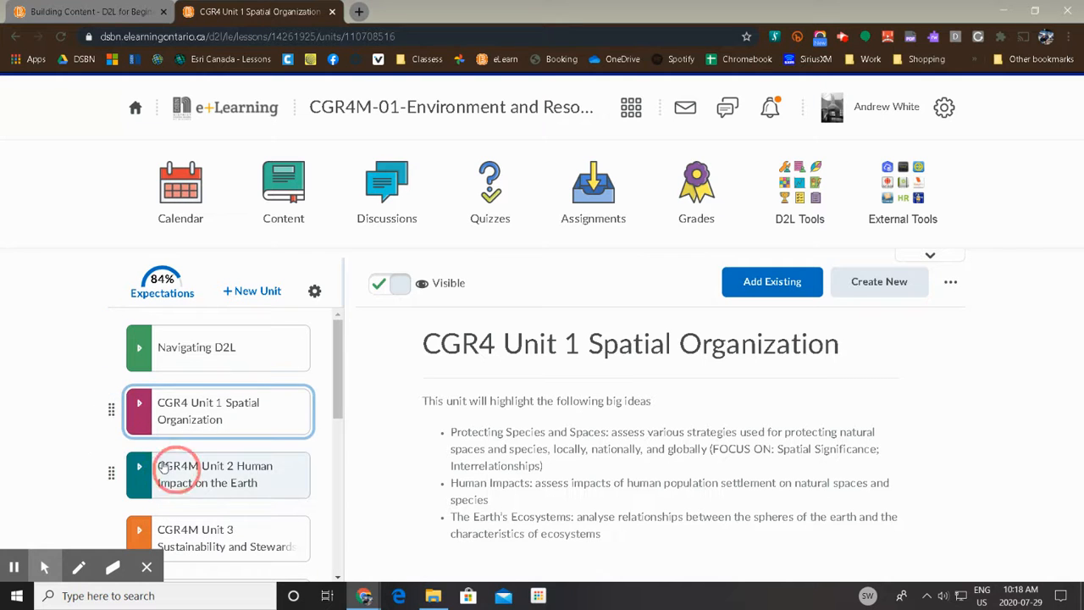
left_click_drag(113, 409, 113, 448)
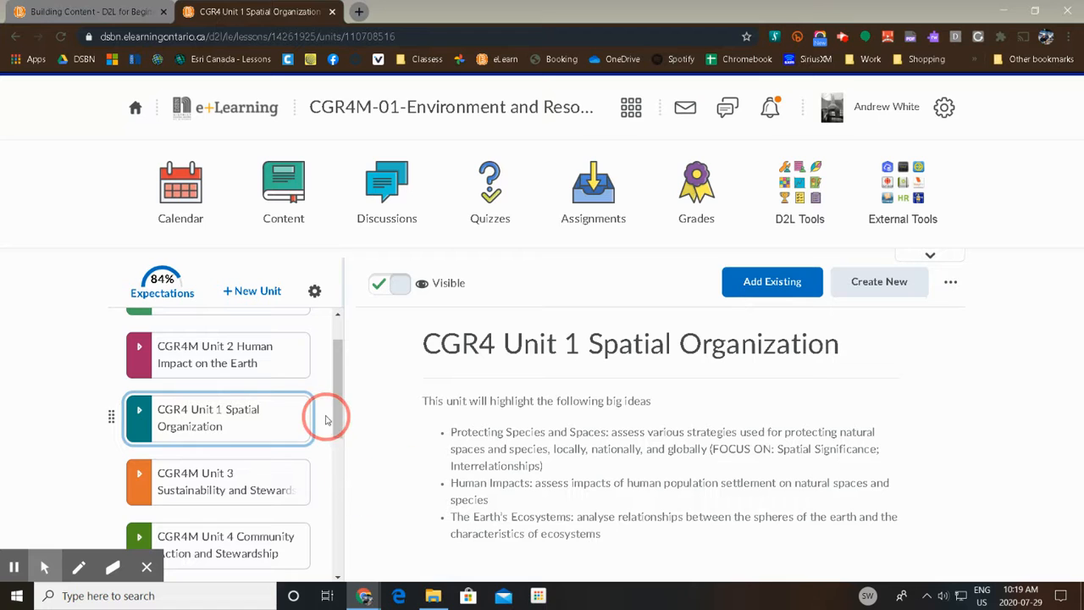
left_click_drag(344, 418, 348, 376)
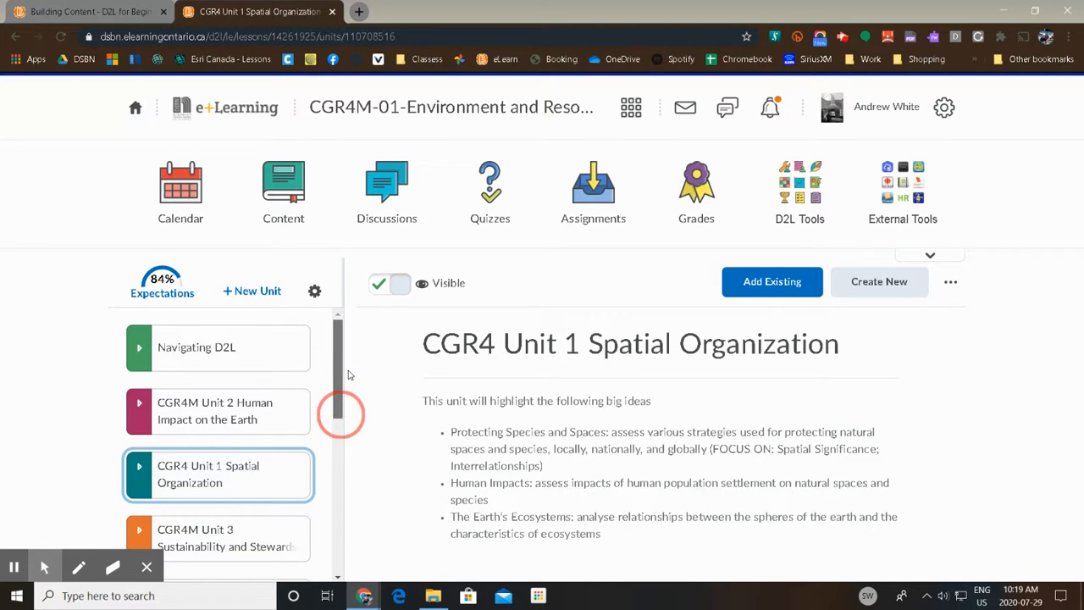
left_click_drag(110, 472, 110, 407)
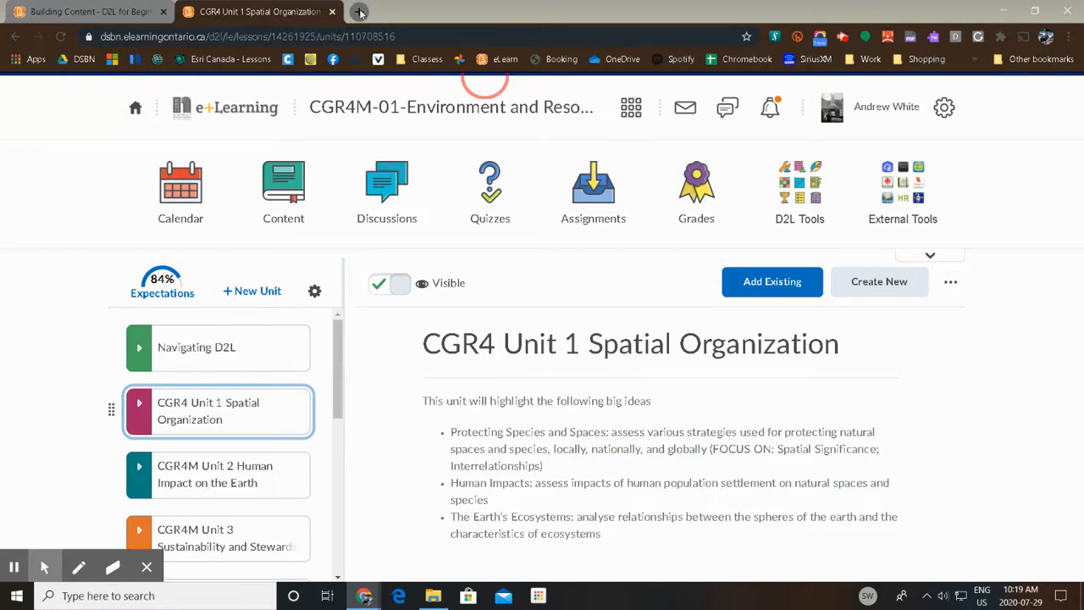
Go to the D2L for Beginners course homepage and open the DSBN Teacher Resource tutorials linked there
left_click(115, 10)
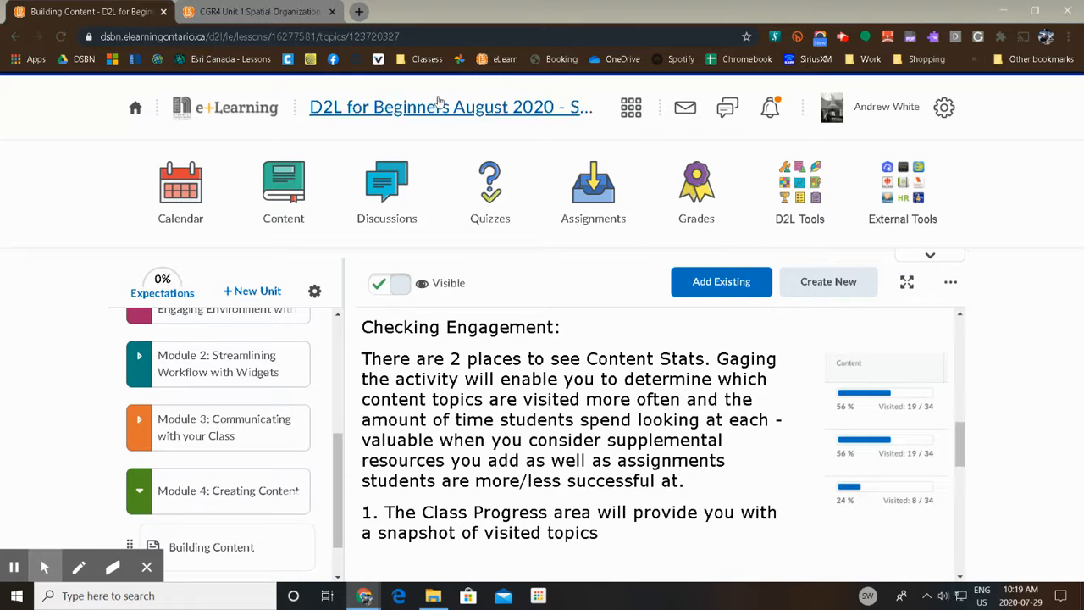
left_click(390, 110)
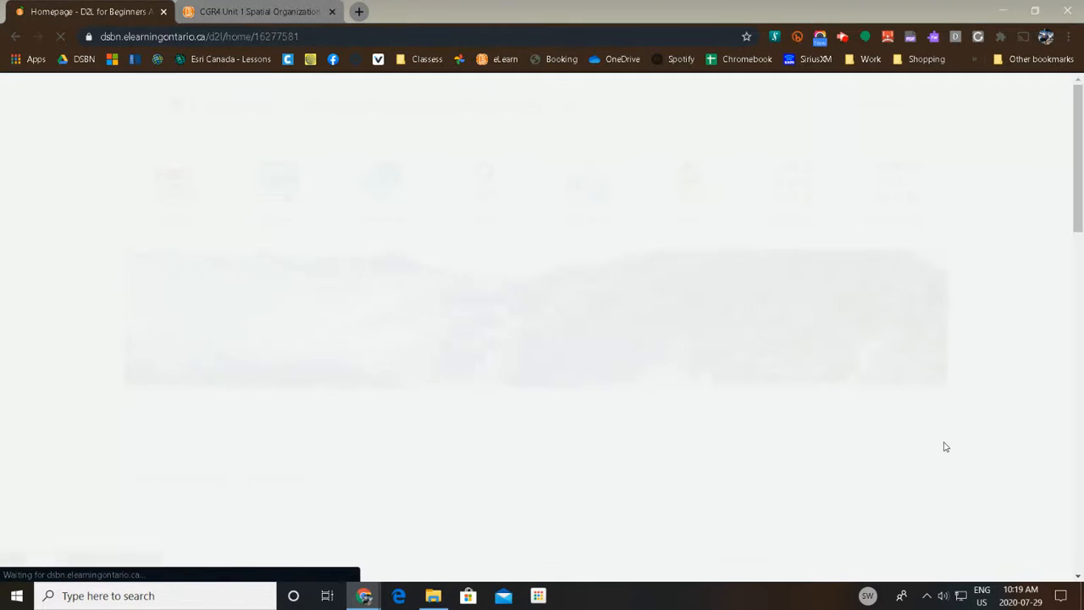
scroll(922, 446, "down", 3)
left_click(822, 506)
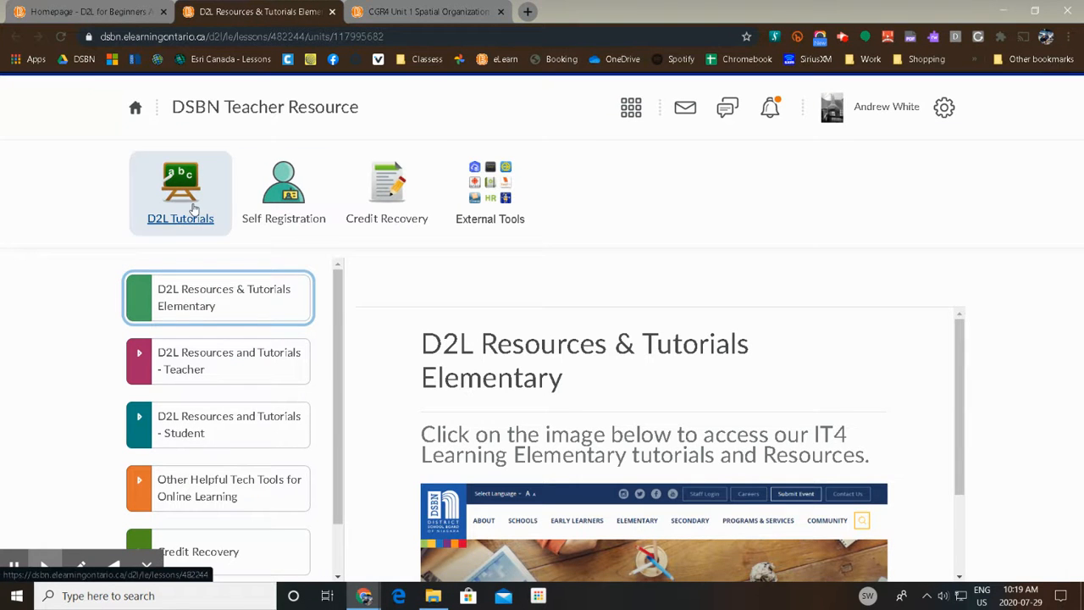
Expand the Content section of D2L Resources and Tutorials - Teacher and look through its tutorials
left_click(241, 359)
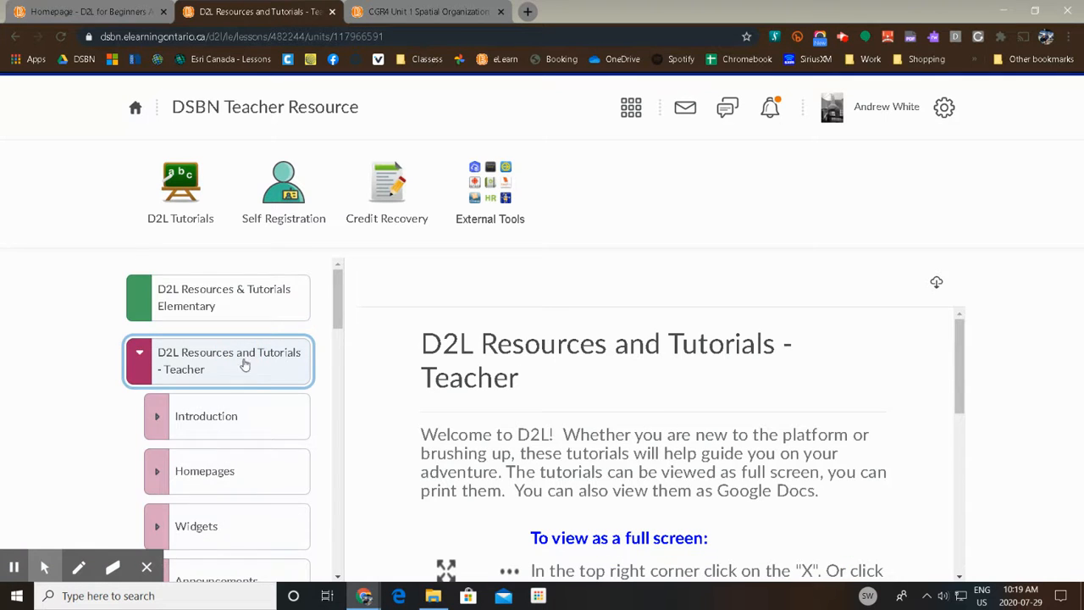
scroll(264, 377, "down", 3)
left_click(252, 468)
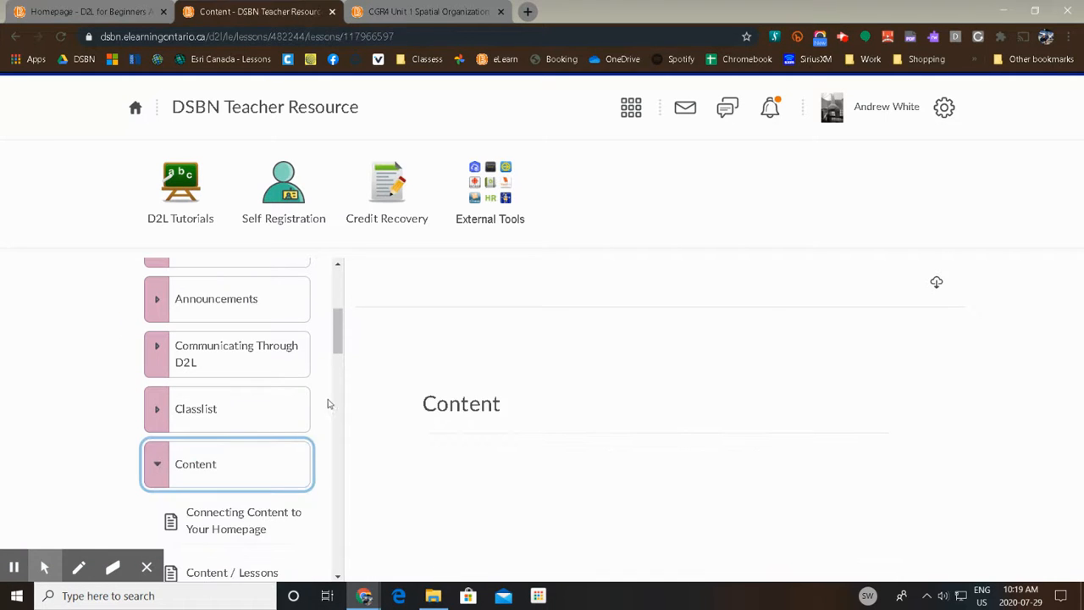
left_click_drag(339, 343, 347, 402)
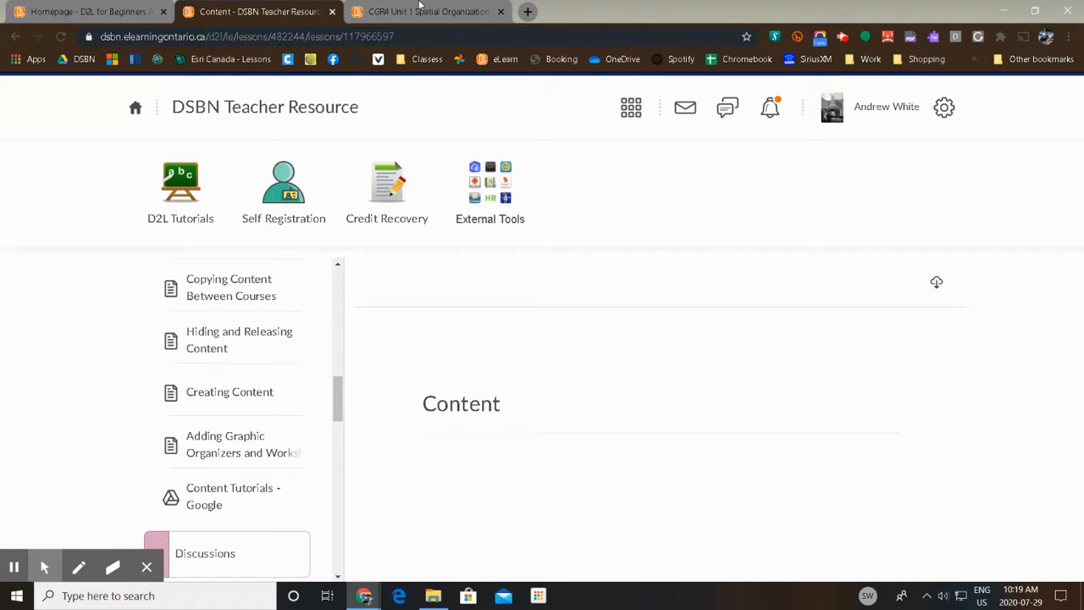
Return to the CGR4M course and create a new unit titled Unit X Practice that is visible to students
left_click(420, 8)
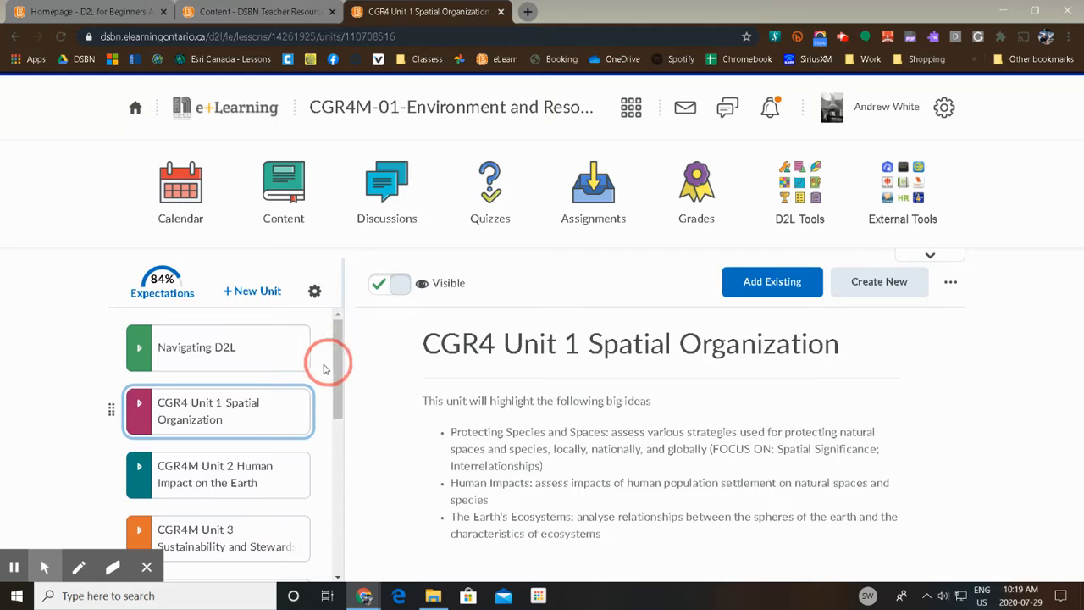
left_click(252, 291)
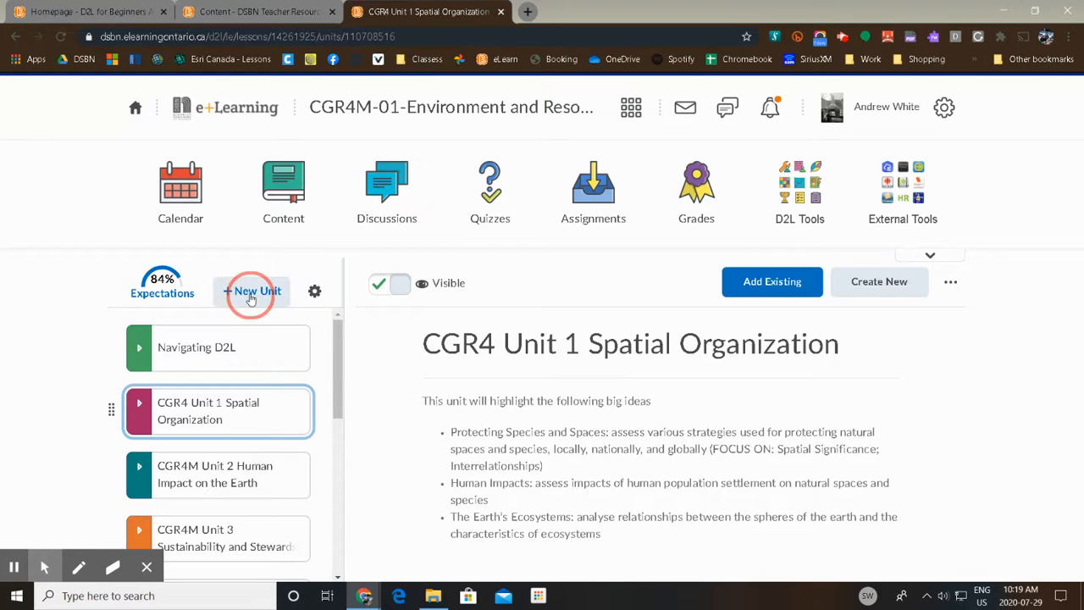
type("Unit X Practice")
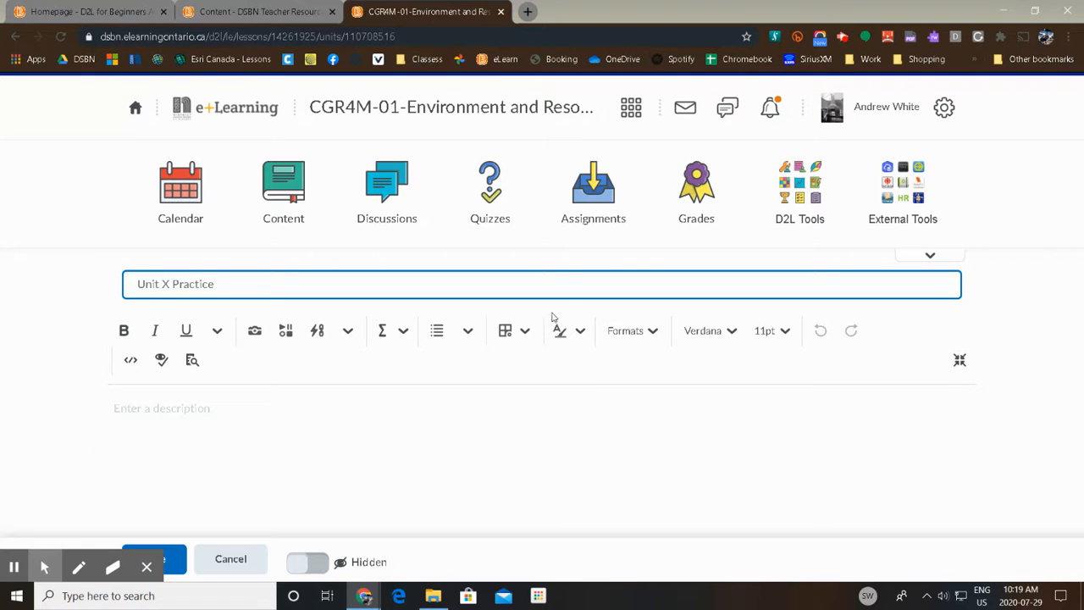
left_click(320, 566)
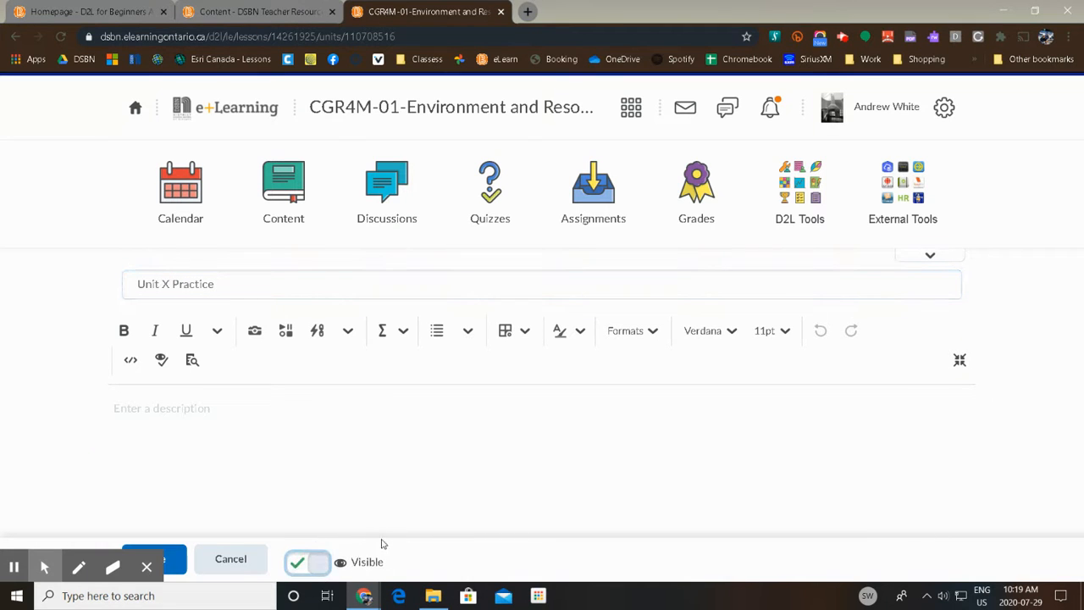
left_click(176, 561)
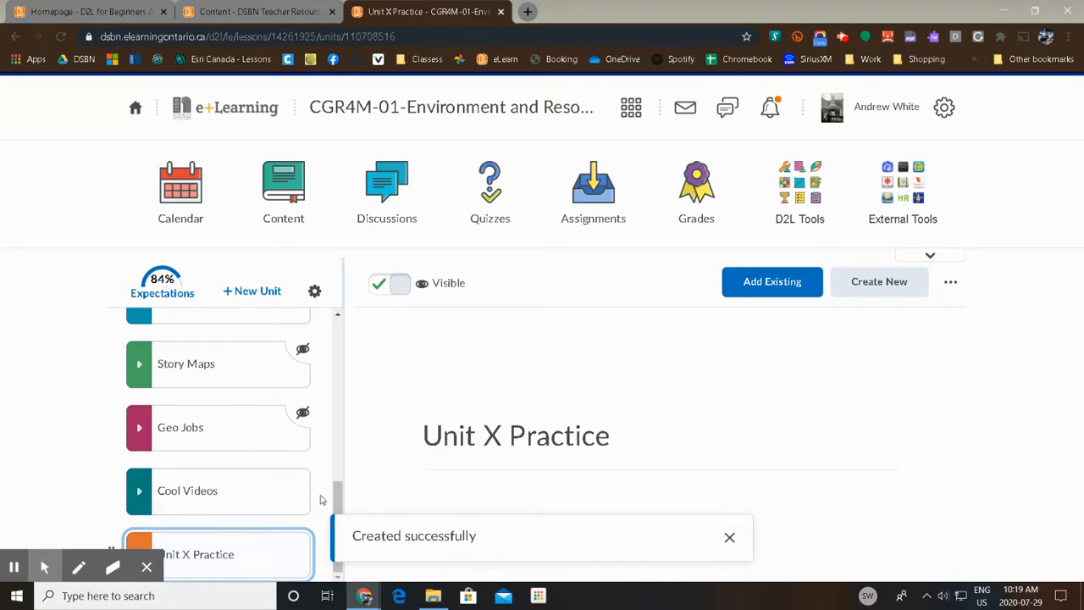
left_click(732, 543)
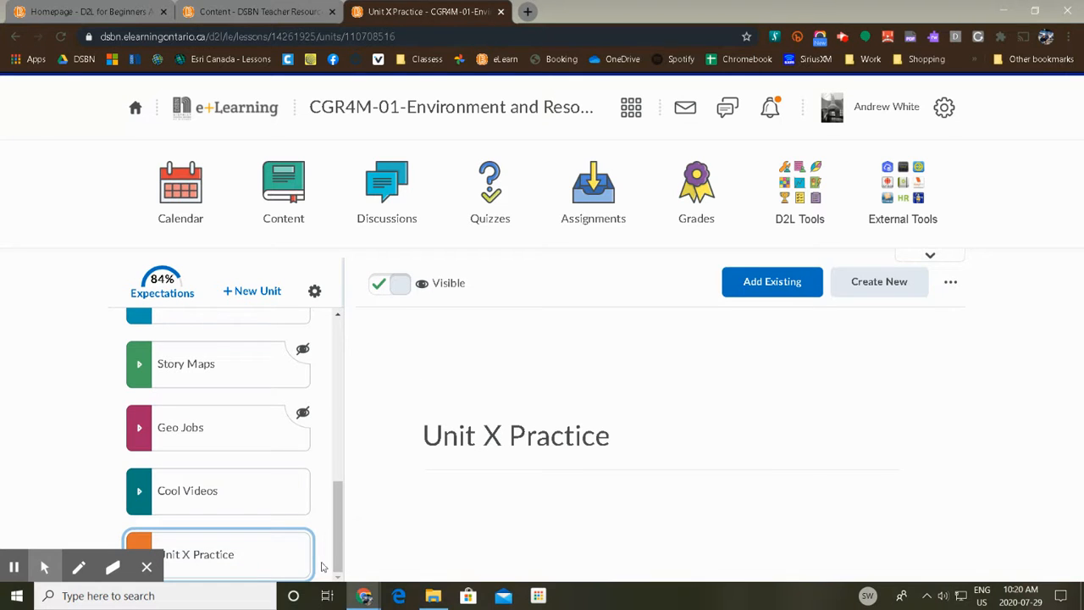
Move Unit X Practice between Story Maps and Geo Jobs, and check its options for adding existing content
left_click(266, 550)
left_click_drag(267, 551, 269, 435)
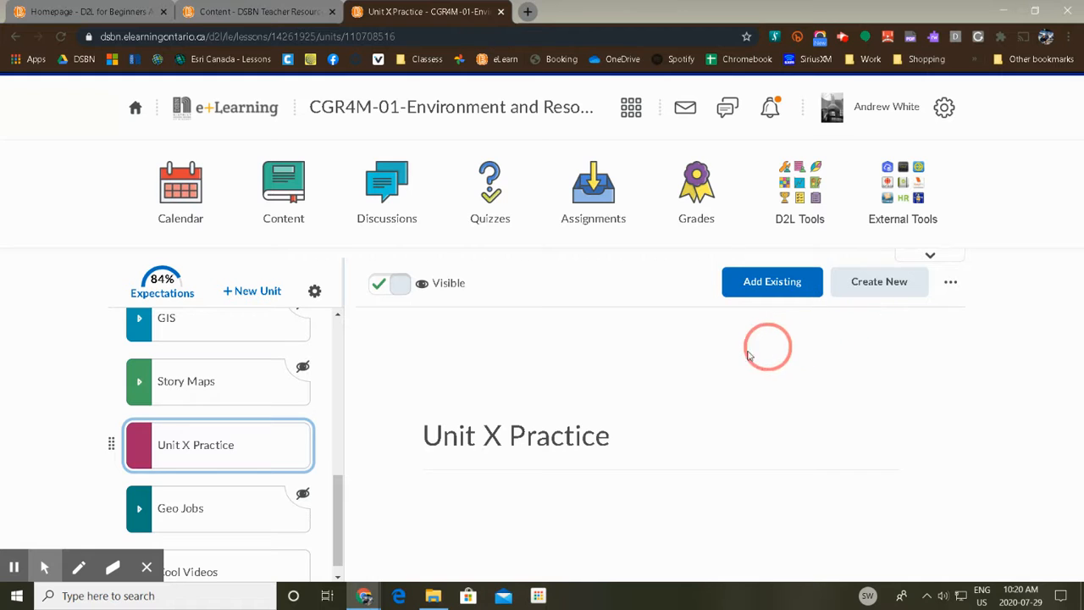
left_click(772, 290)
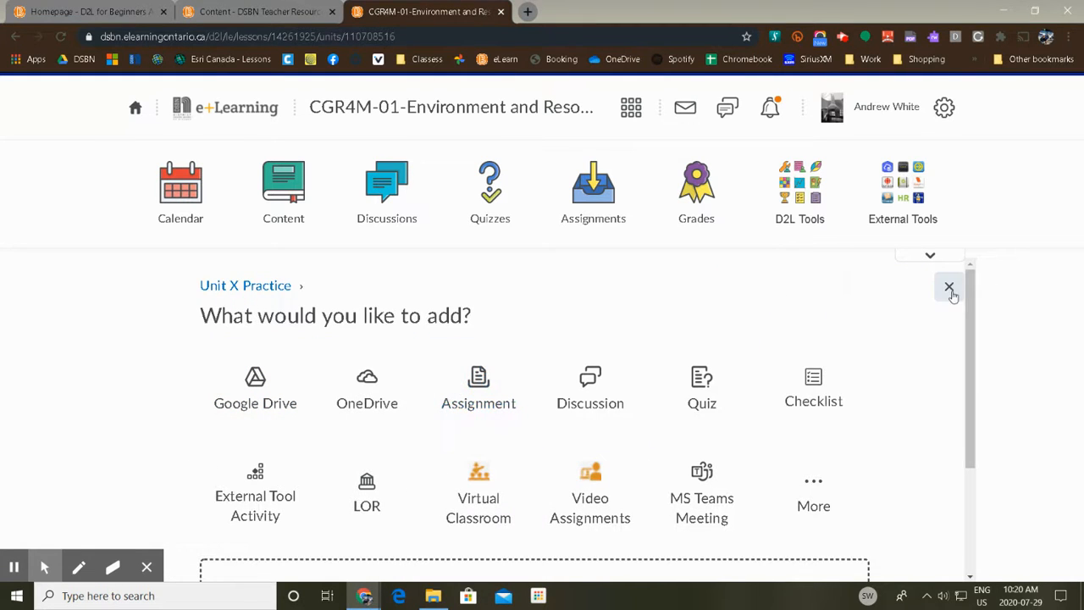
left_click(949, 287)
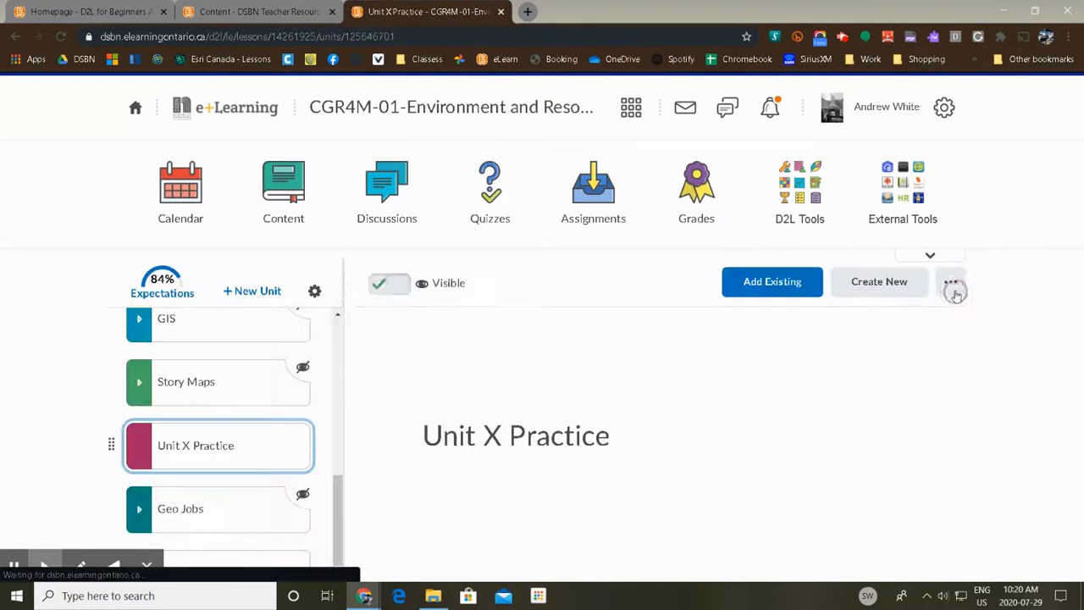
Create a new lesson titled Activity 1 Atmosphere inside Unit X Practice and make it visible to students
left_click(881, 285)
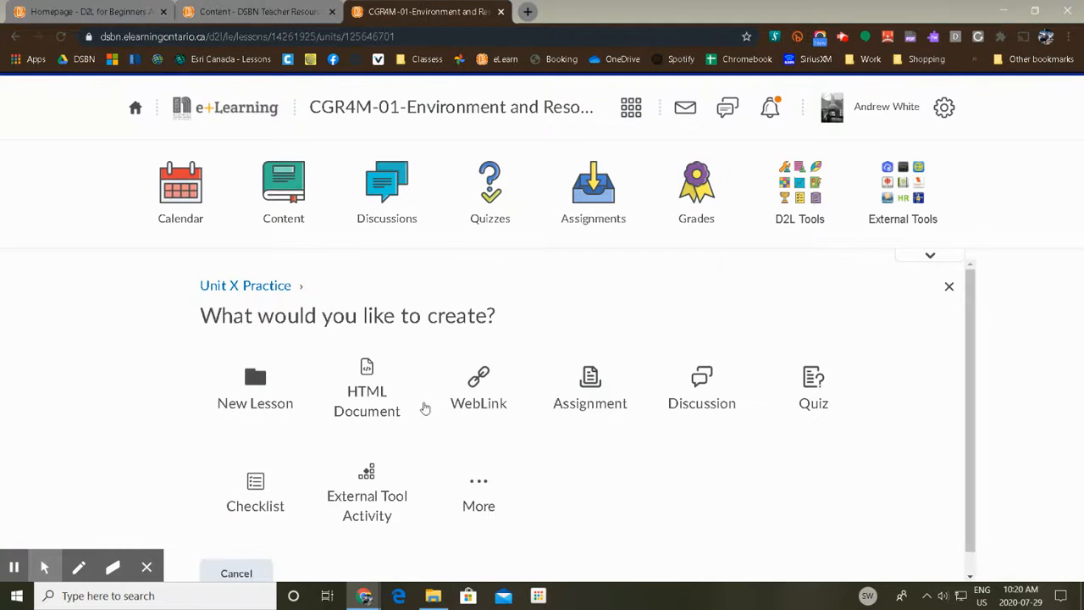
left_click(255, 385)
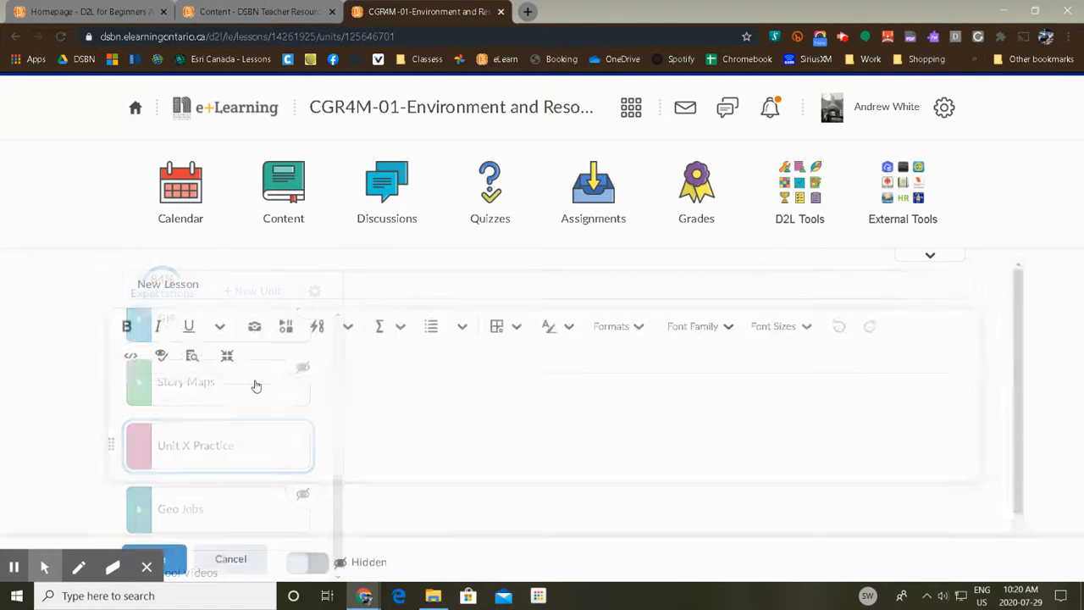
type("Ac")
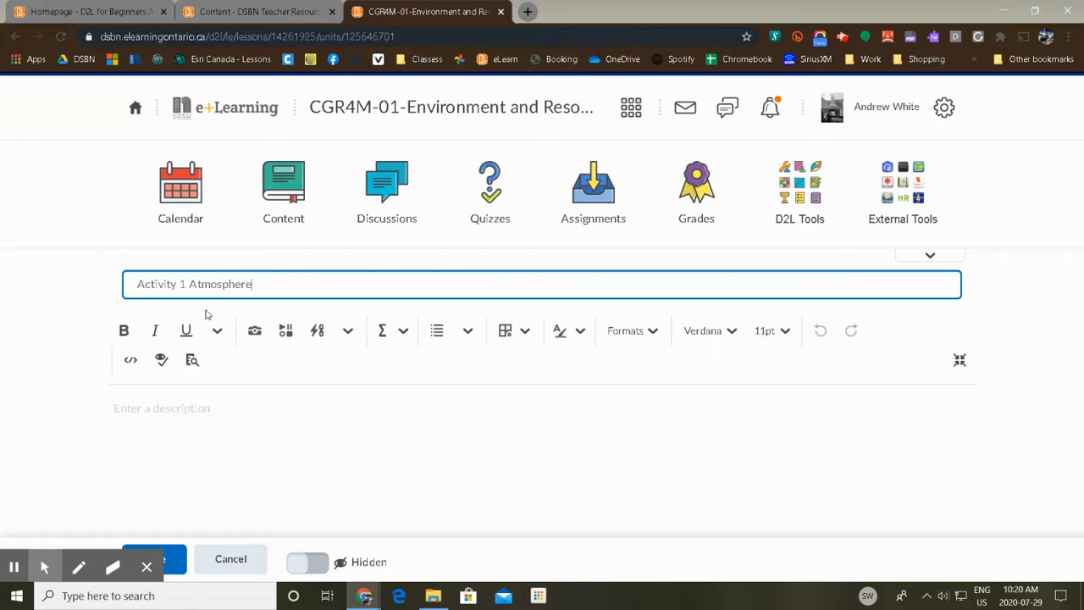
type("tivity 1 Atmosphere")
left_click(279, 427)
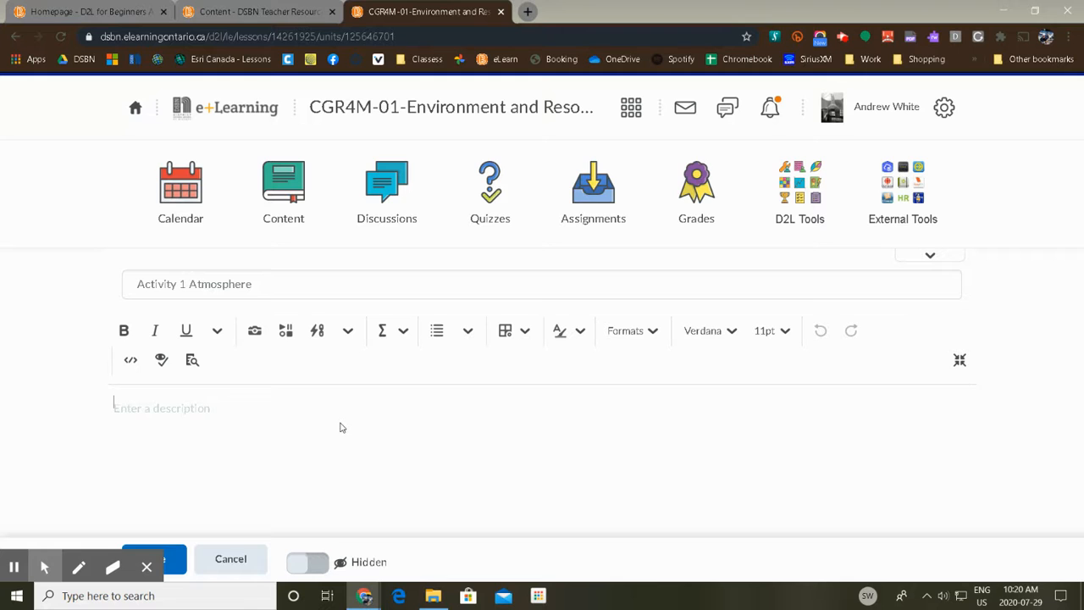
left_click(317, 569)
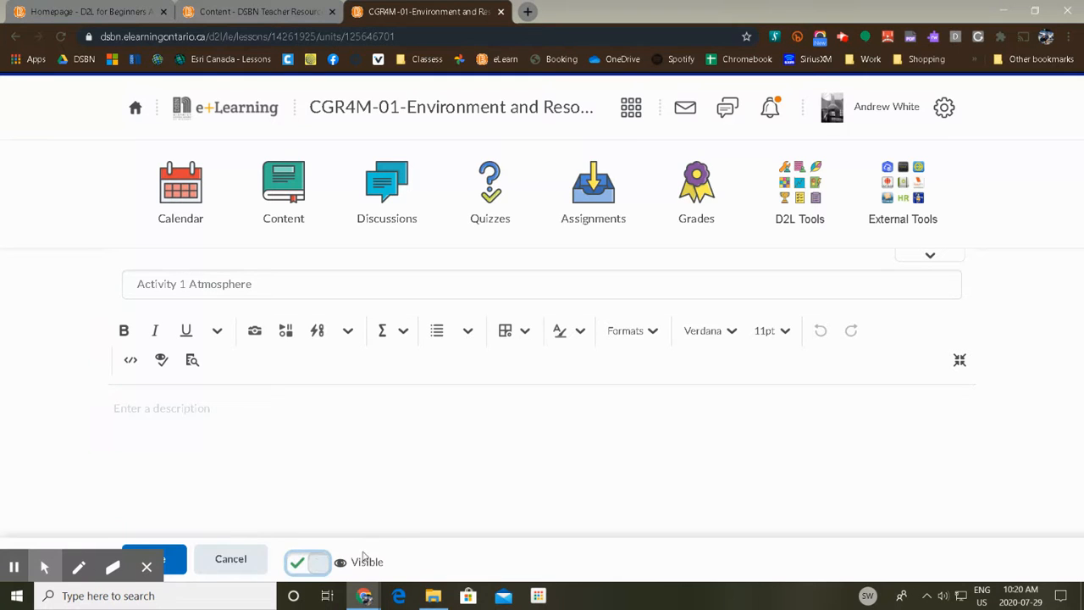
left_click(180, 566)
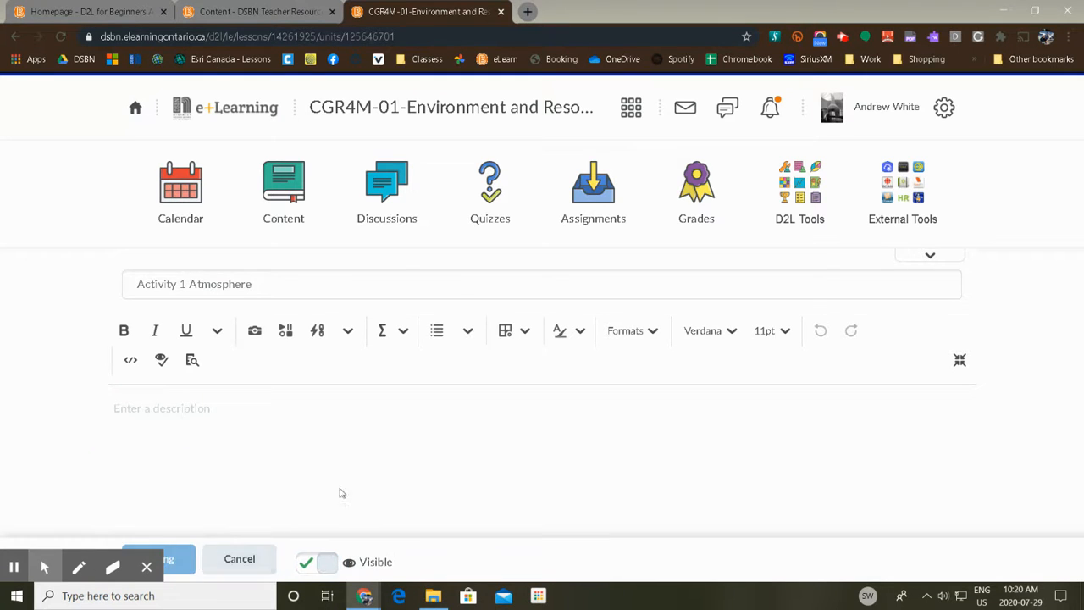
left_click_drag(338, 490, 338, 491)
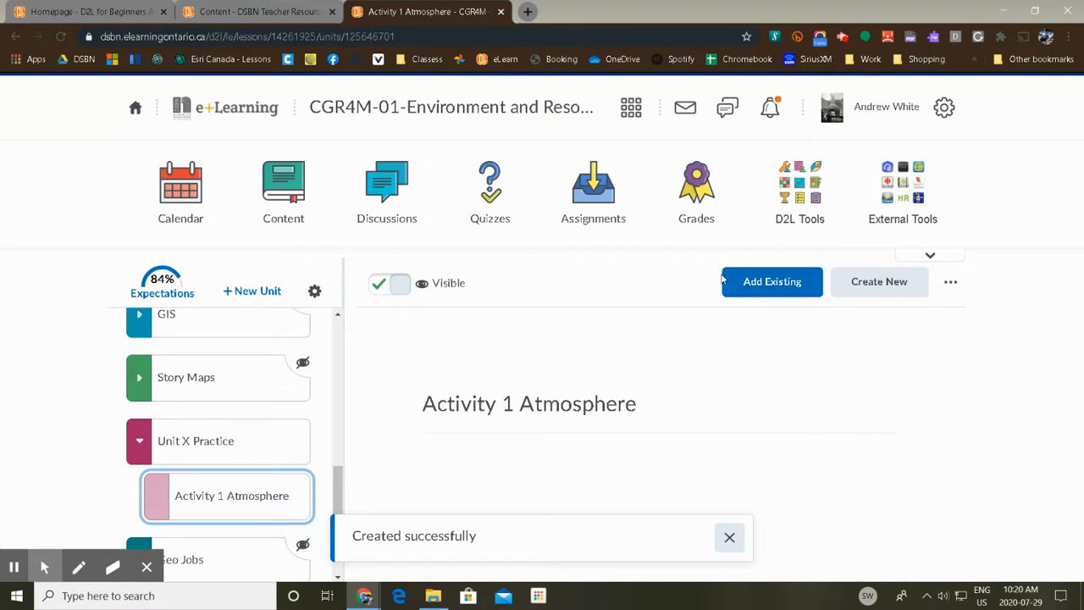
Add the existing Quality of Sources presentation from Google Drive's School > Geography > CGW4U folder to the Activity 1 Atmosphere lesson
left_click(764, 284)
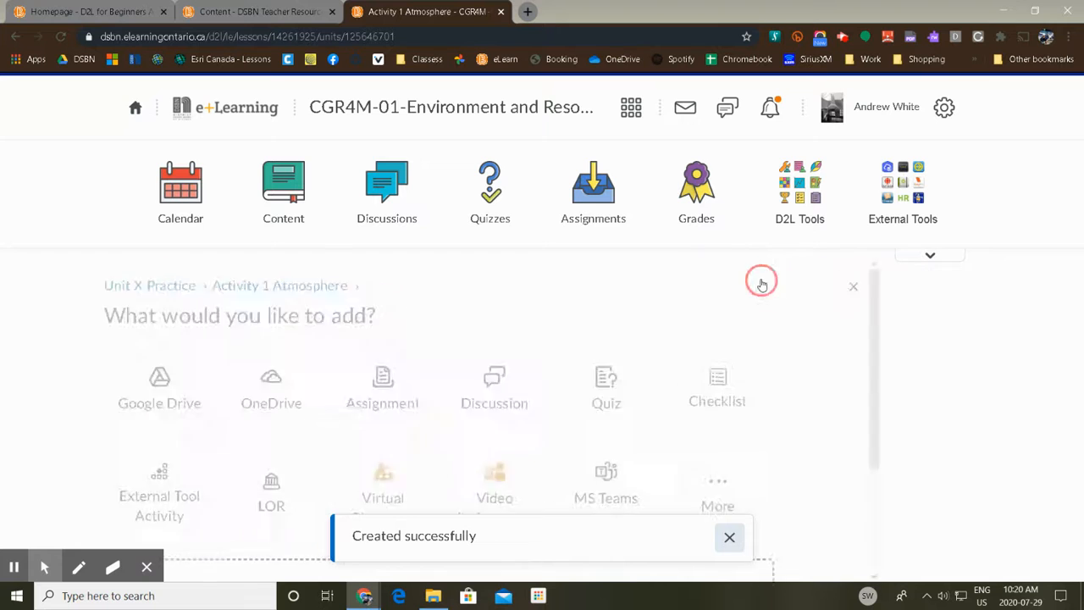
left_click(250, 388)
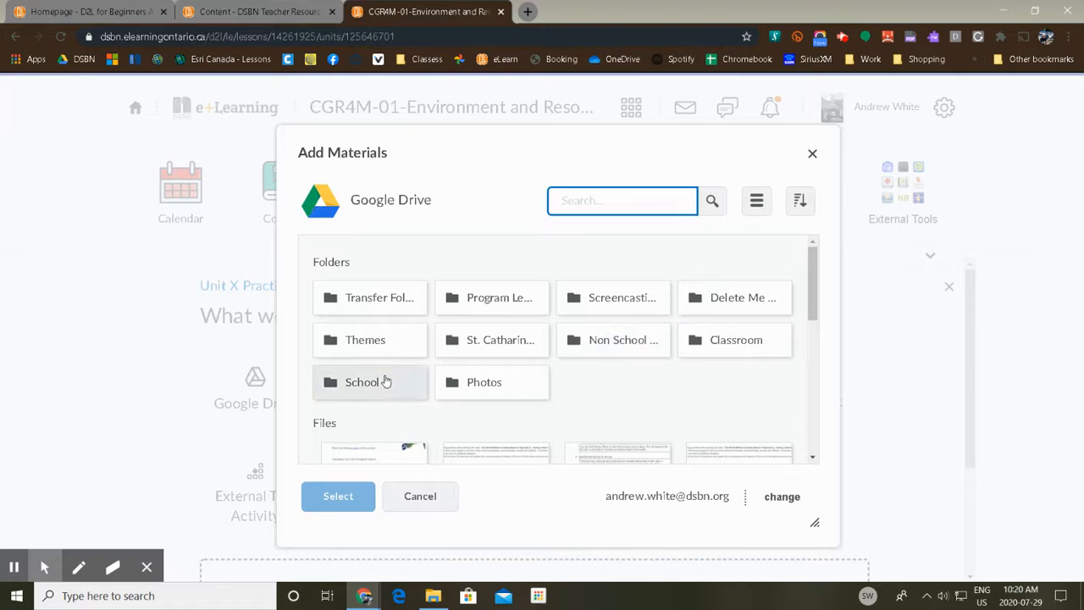
double_click(382, 381)
double_click(736, 398)
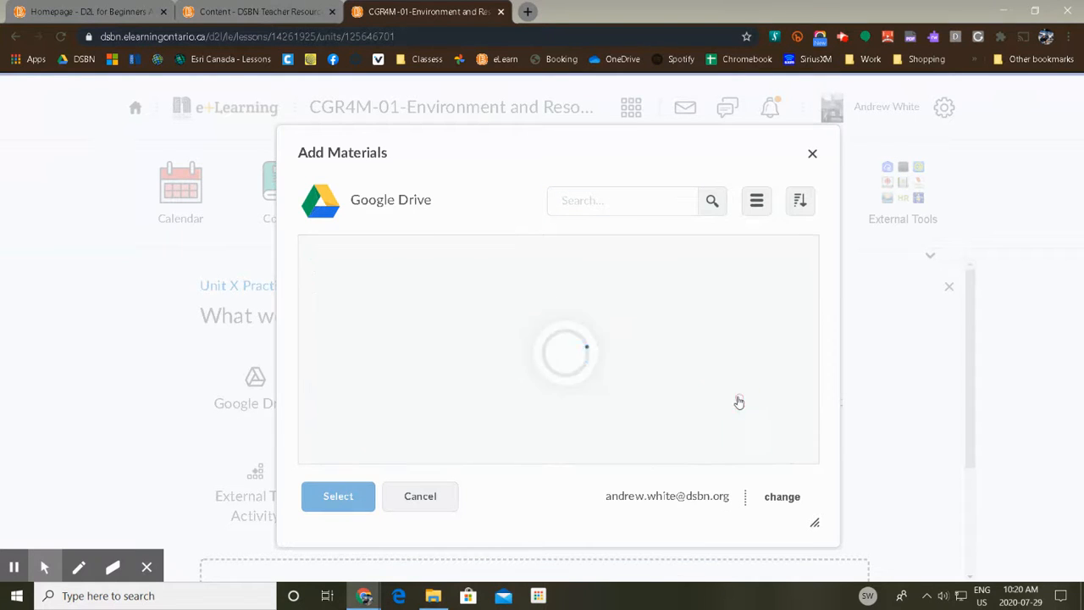
double_click(616, 365)
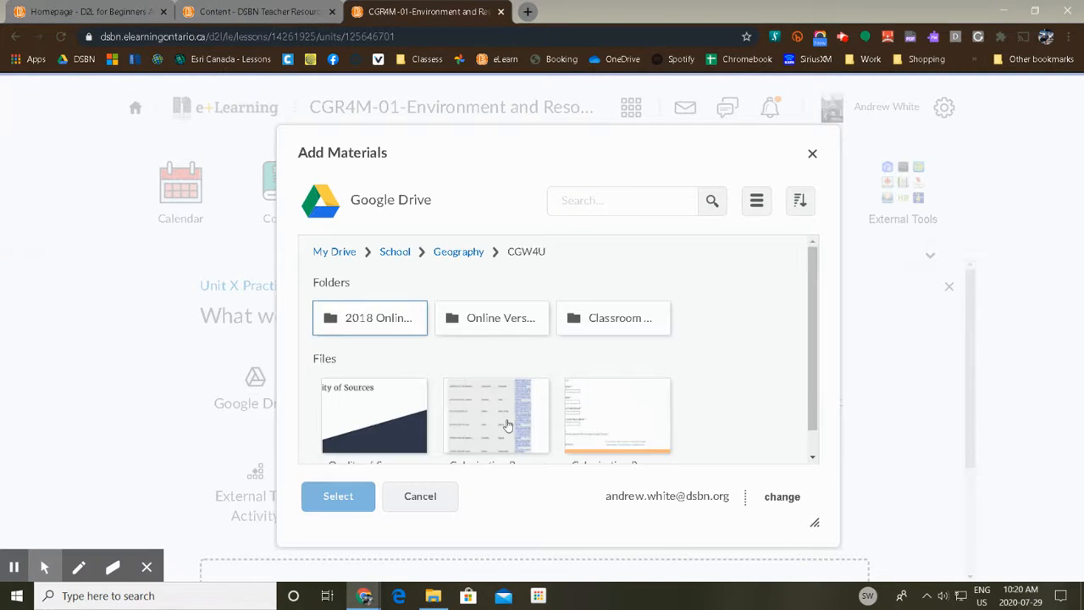
left_click(378, 408)
left_click(347, 500)
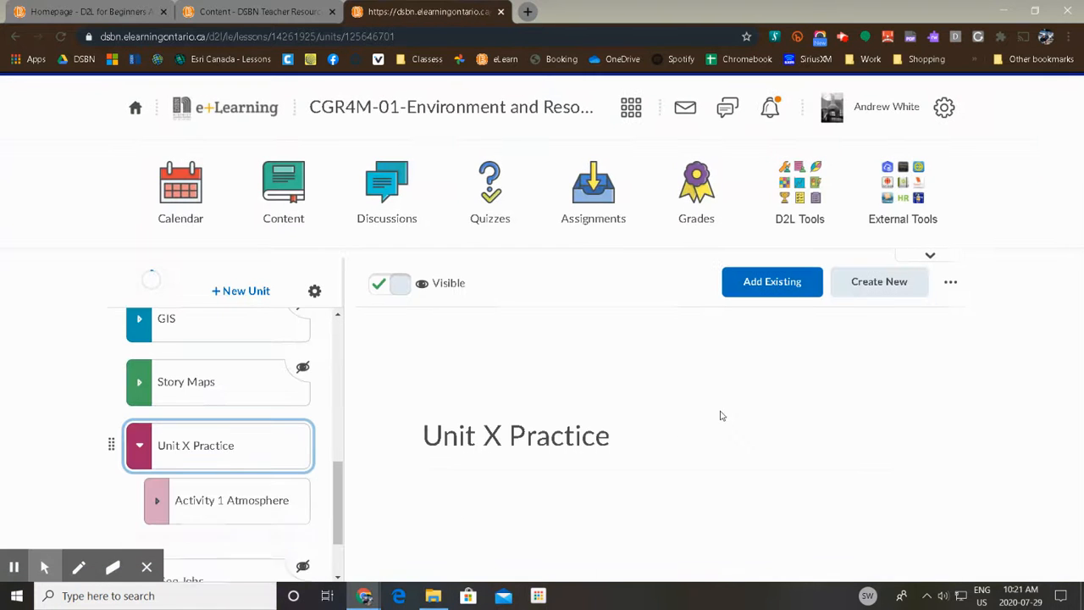
Expand the Activity 1 Atmosphere lesson and view the embedded Quality of Sources presentation
left_click(242, 501)
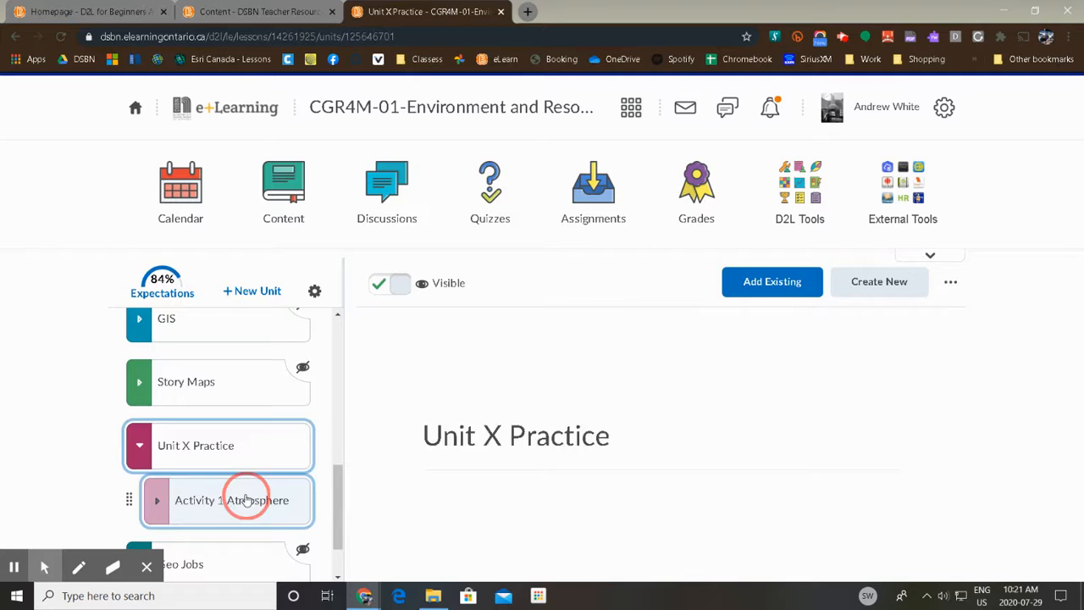
scroll(339, 501, "down", 1)
left_click(217, 457)
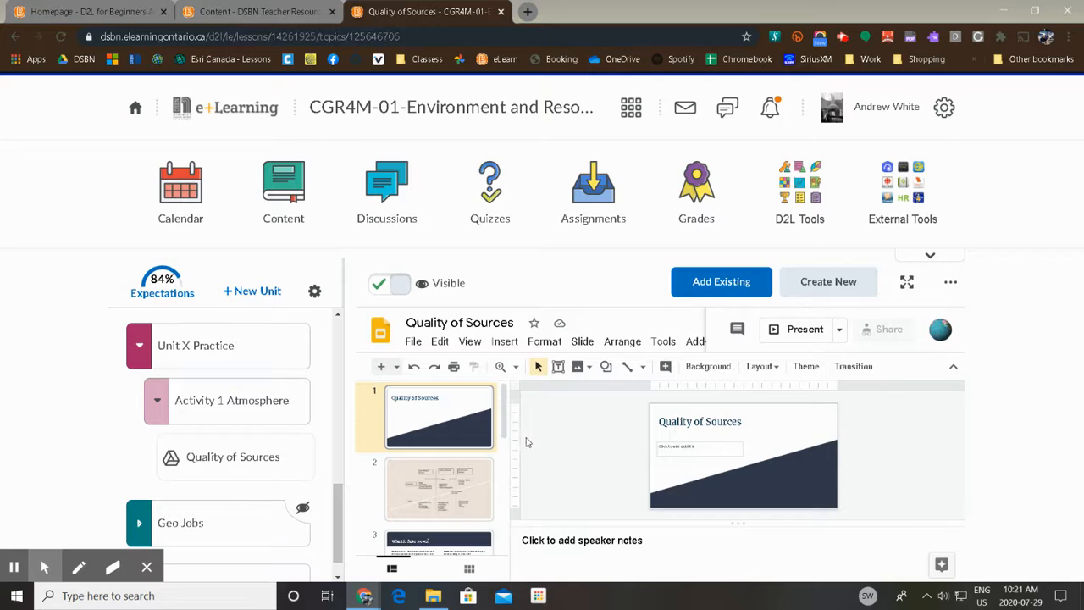
Add the Applying a Filter.webm video from Google Drive's School > Screencastify folder to Activity 1 Atmosphere, allowing anyone with the link to view it
left_click(236, 407)
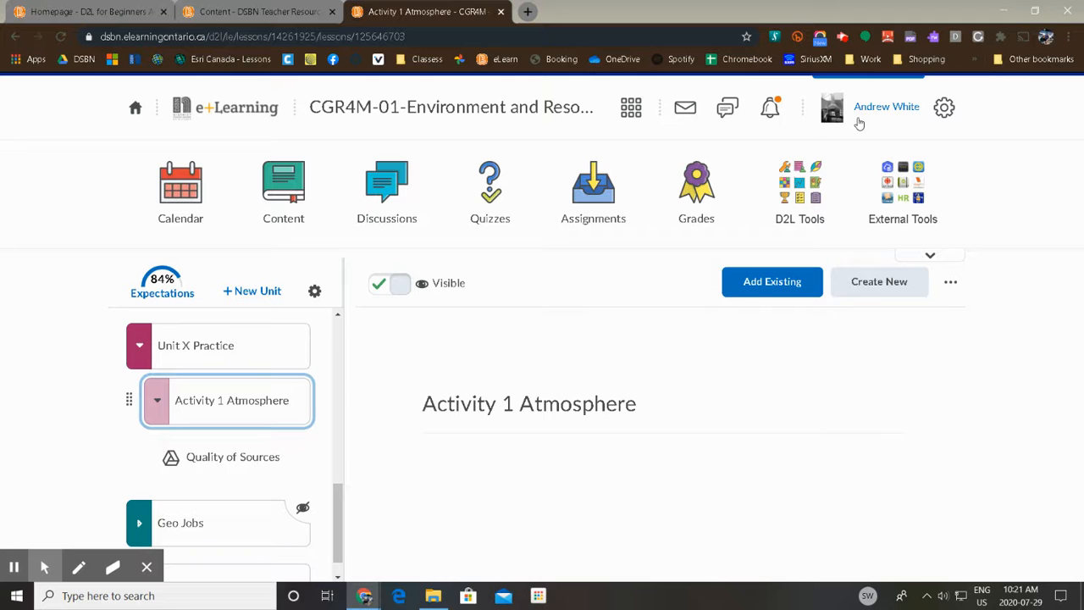
left_click(781, 286)
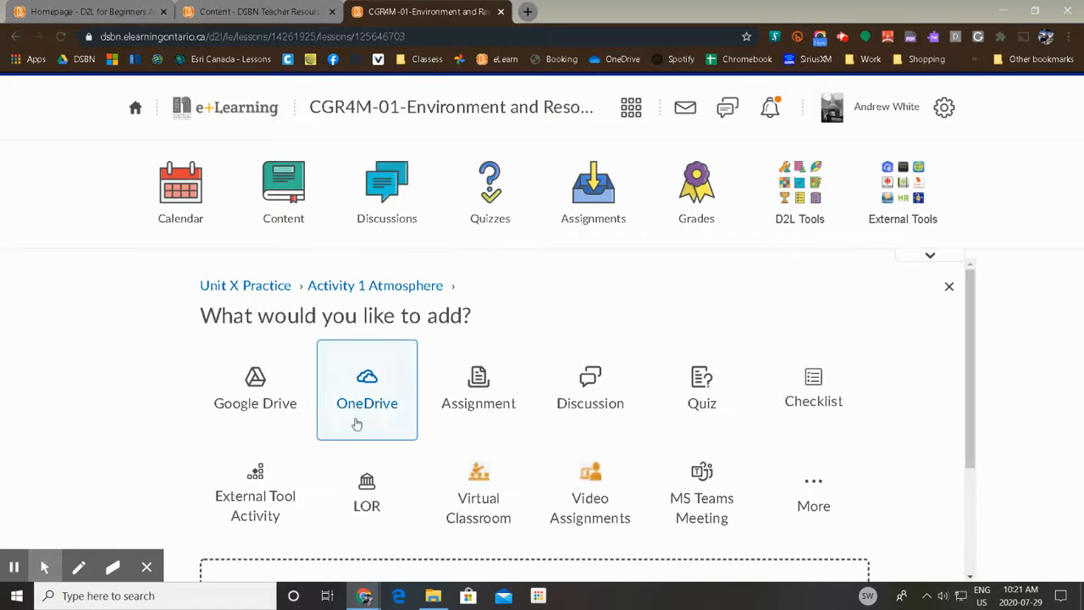
left_click(255, 391)
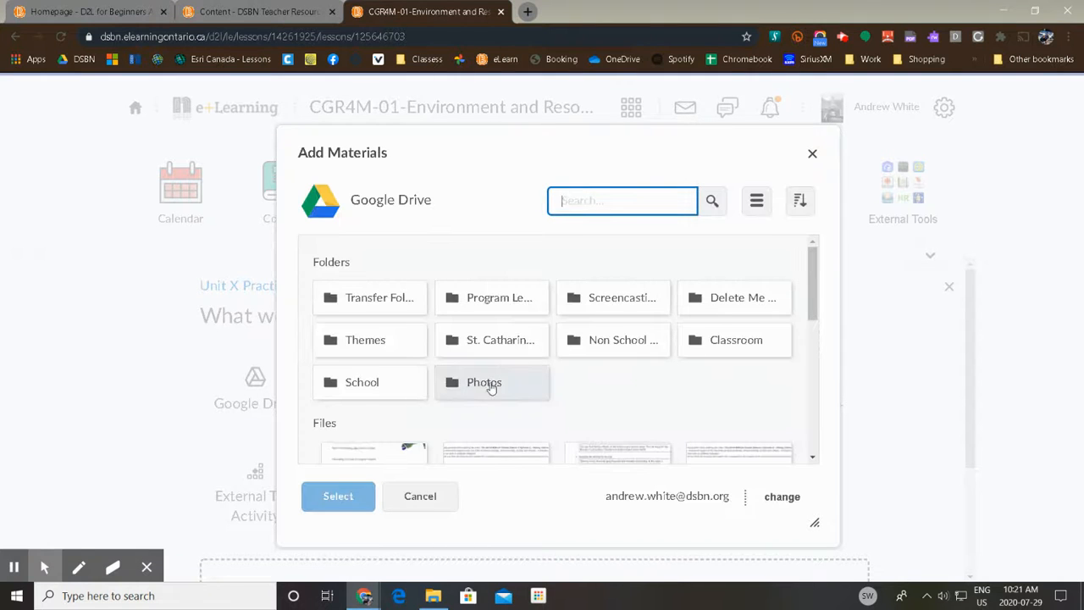
left_click(373, 389)
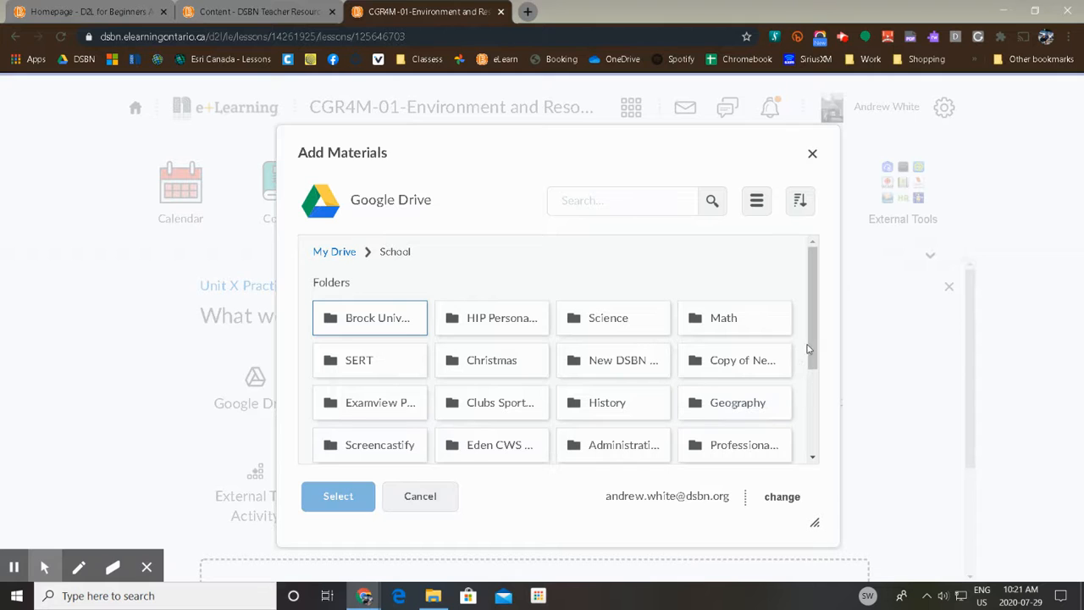
left_click_drag(817, 339, 818, 355)
left_click(373, 415)
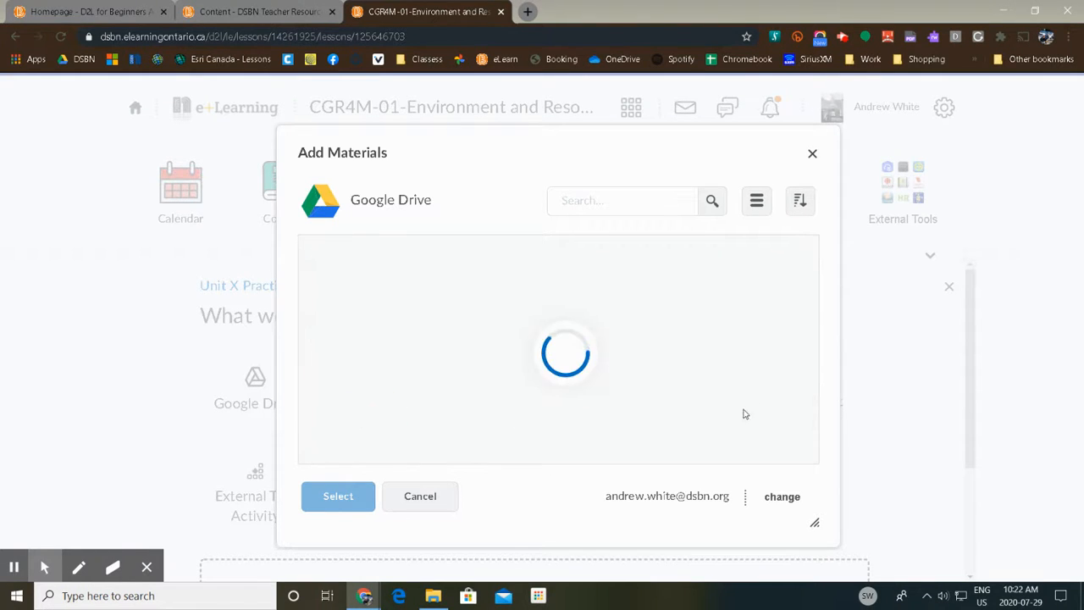
left_click_drag(814, 251, 815, 337)
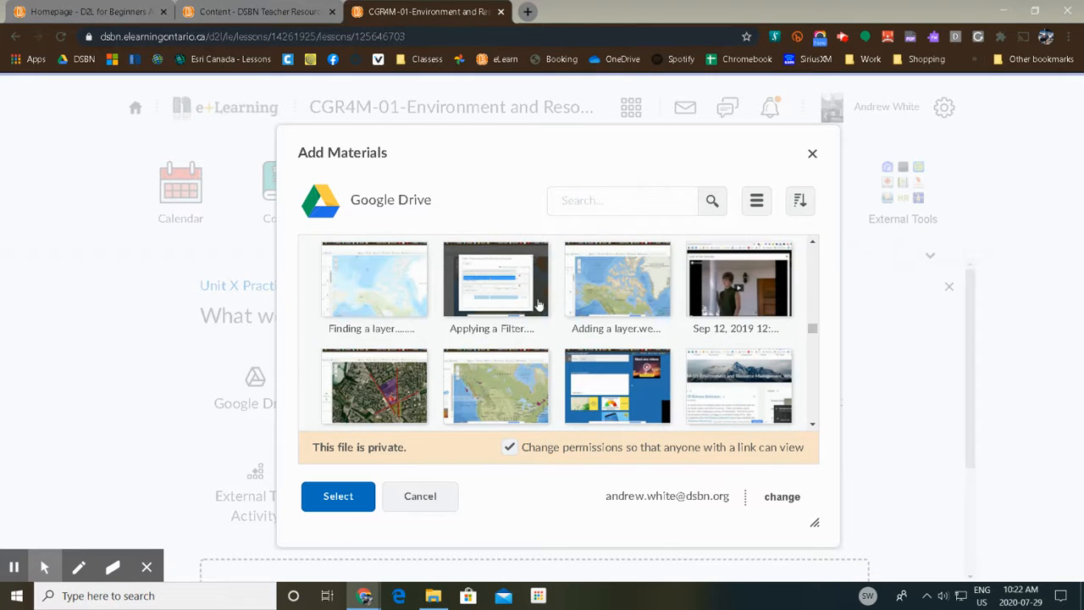
left_click(506, 292)
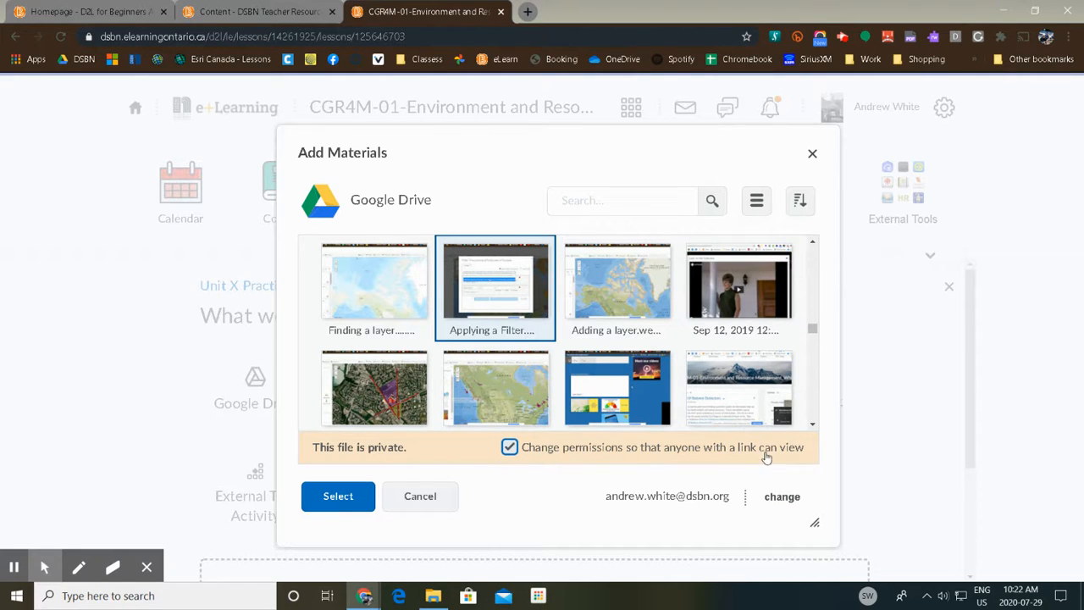
left_click(338, 497)
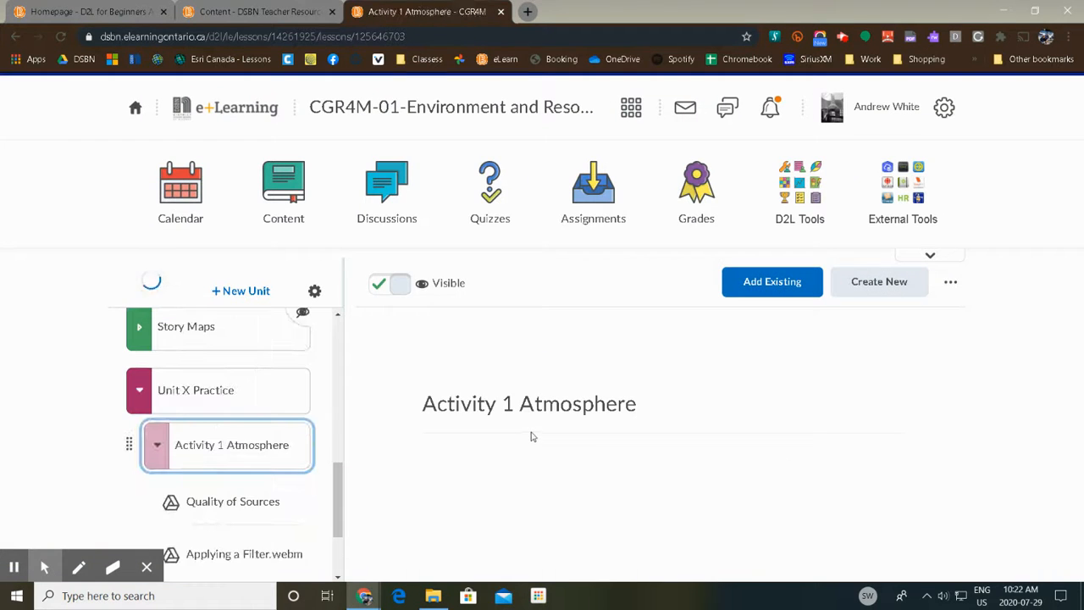
mouse_move(339, 500)
left_mouse_down()
mouse_move(339, 520)
mouse_move(339, 501)
left_mouse_up()
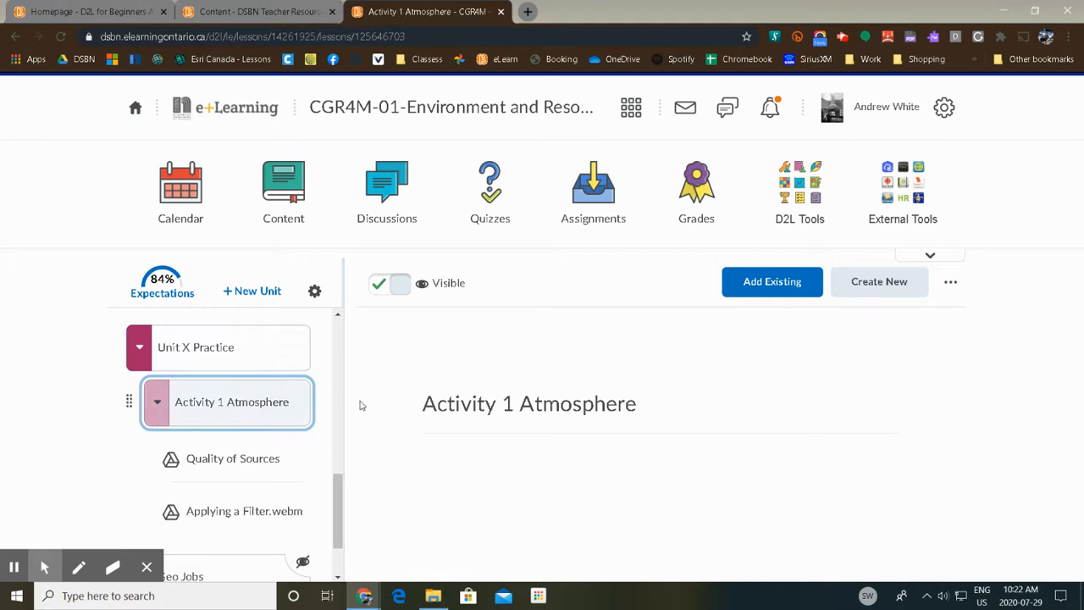
Upload the nutrient cycles PDF from the computer to Activity 1 Atmosphere and make it visible to students
left_click(775, 281)
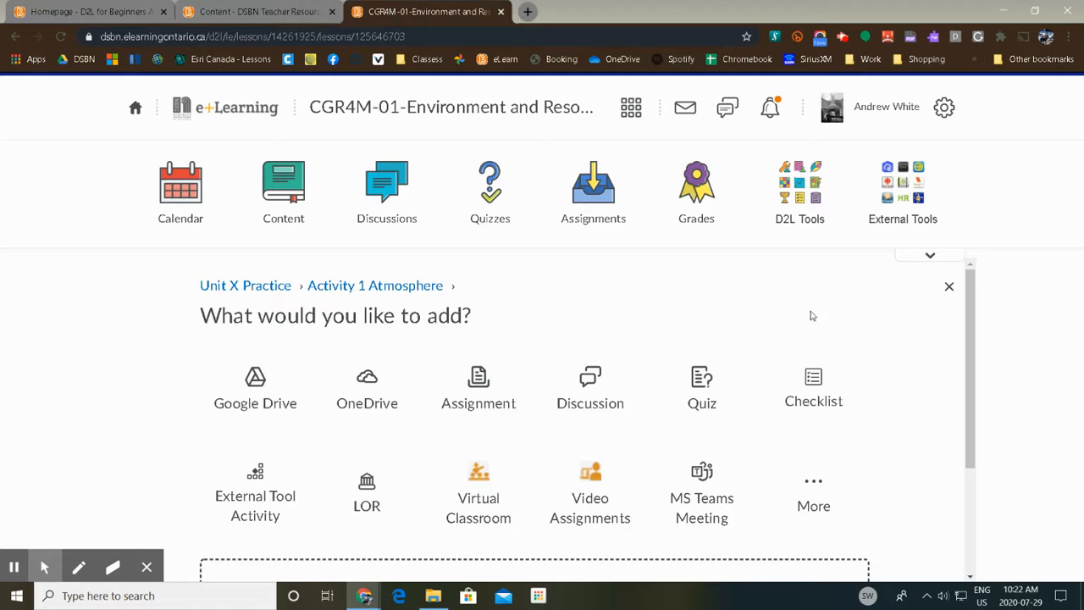
left_click_drag(970, 423, 968, 520)
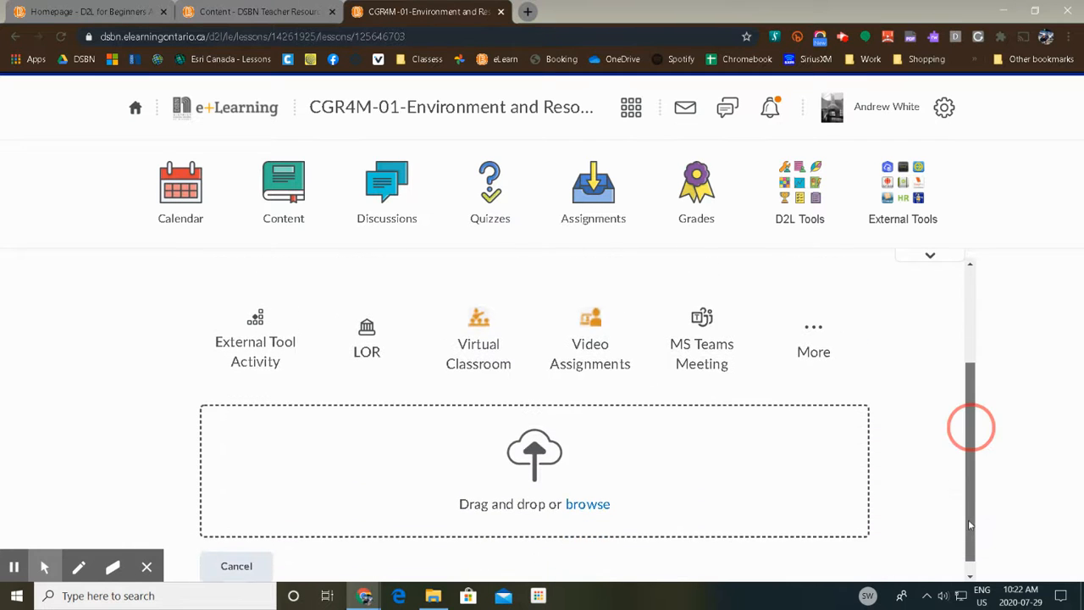
left_click(588, 503)
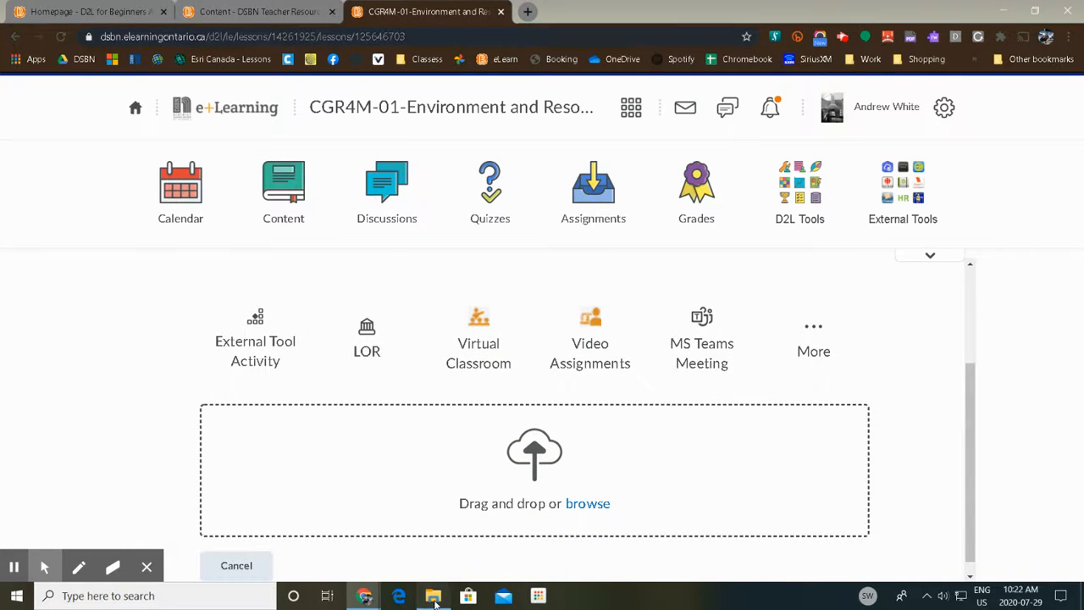
left_click_drag(519, 412, 323, 480)
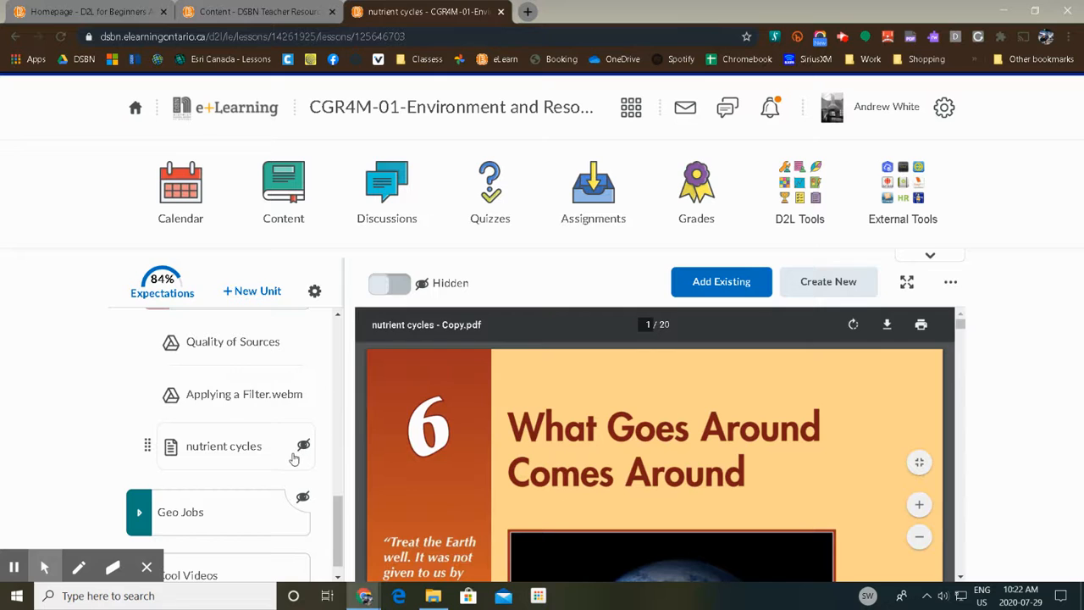
left_click(401, 291)
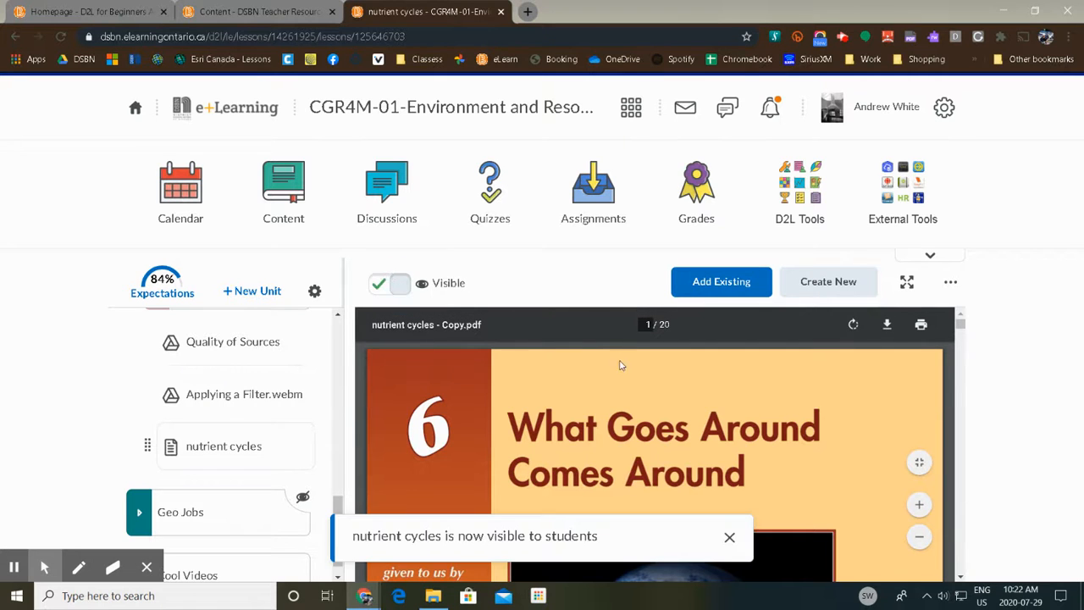
left_click_drag(338, 501, 339, 485)
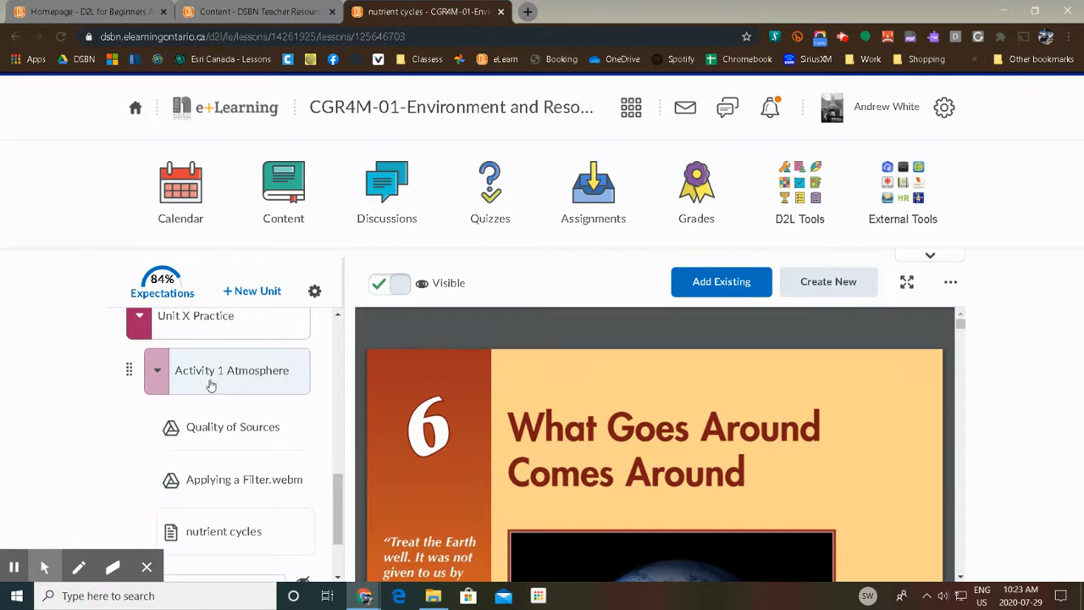
From the CGR4M course homepage, start a new announcement with the headline Welcome and the content "Today's lesson ...."
left_click(457, 111)
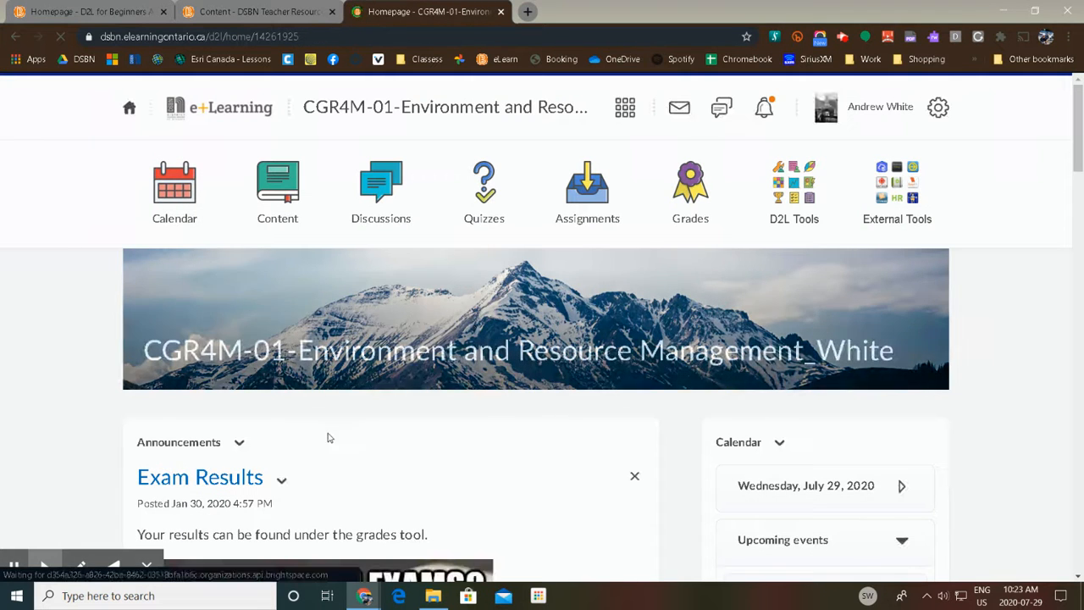
left_click(188, 443)
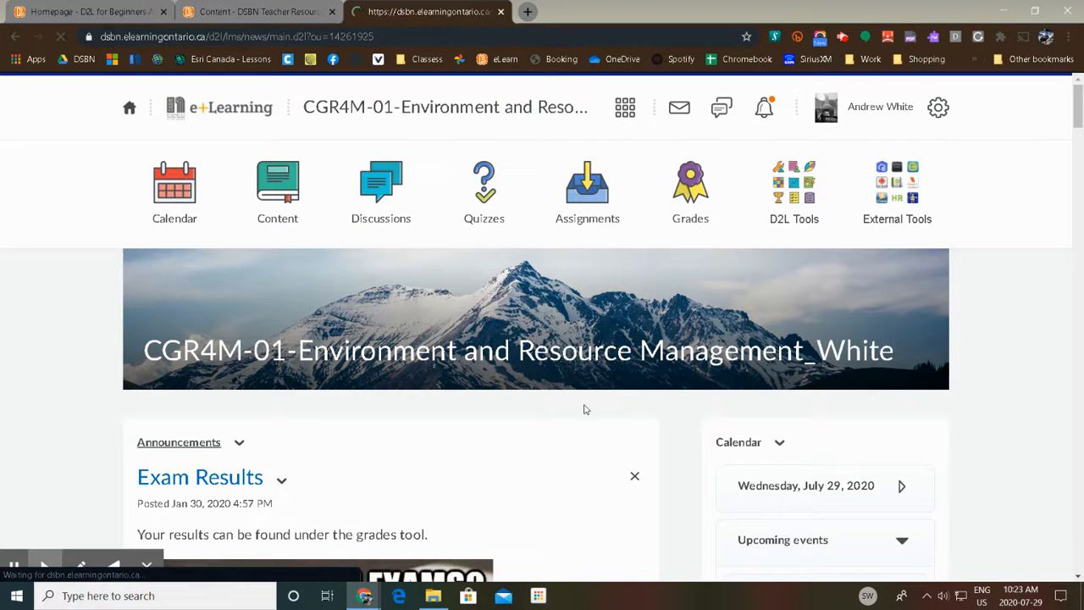
left_click(170, 331)
left_click(210, 400)
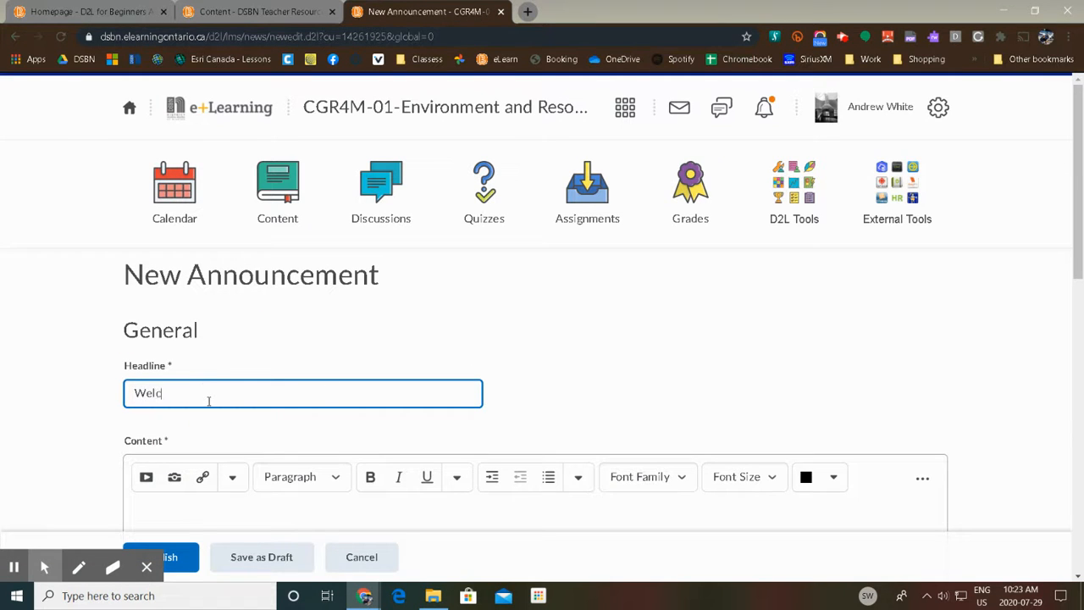
scroll(234, 501, "down", 2)
left_click(146, 382)
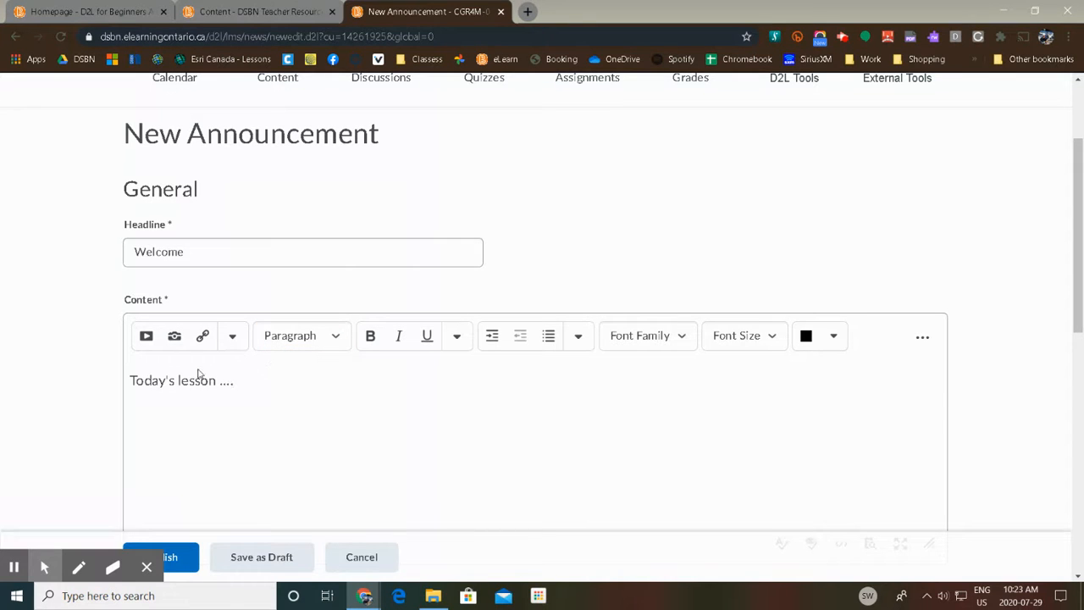
Insert a quicklink to the Quality of Sources topic from Unit X Practice > Activity 1 Atmosphere after the announcement's text
left_click(203, 338)
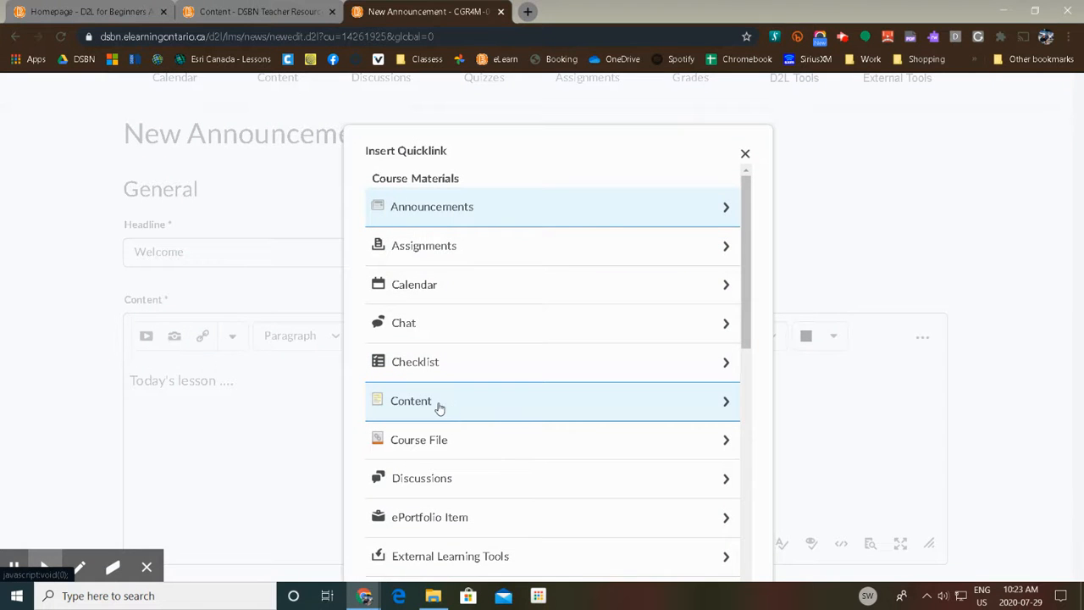
left_click(438, 406)
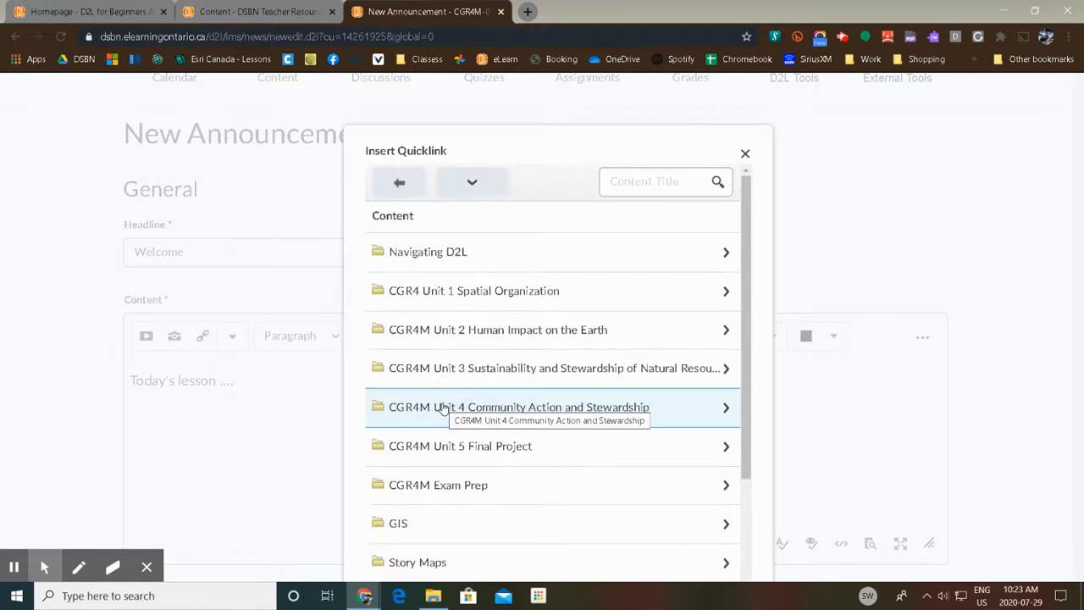
scroll(499, 357, "down", 2)
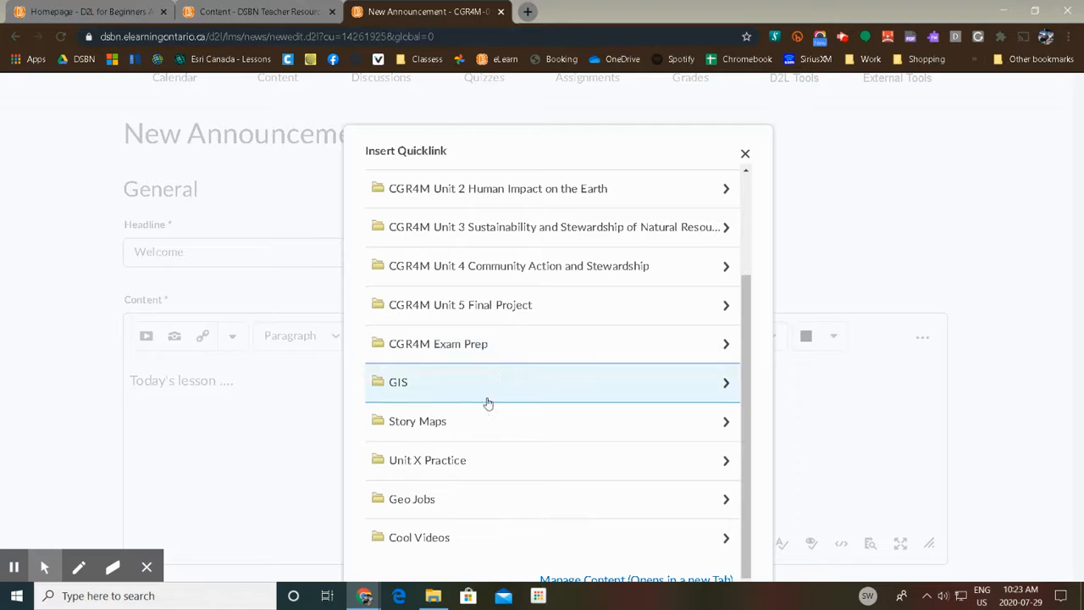
left_click(434, 468)
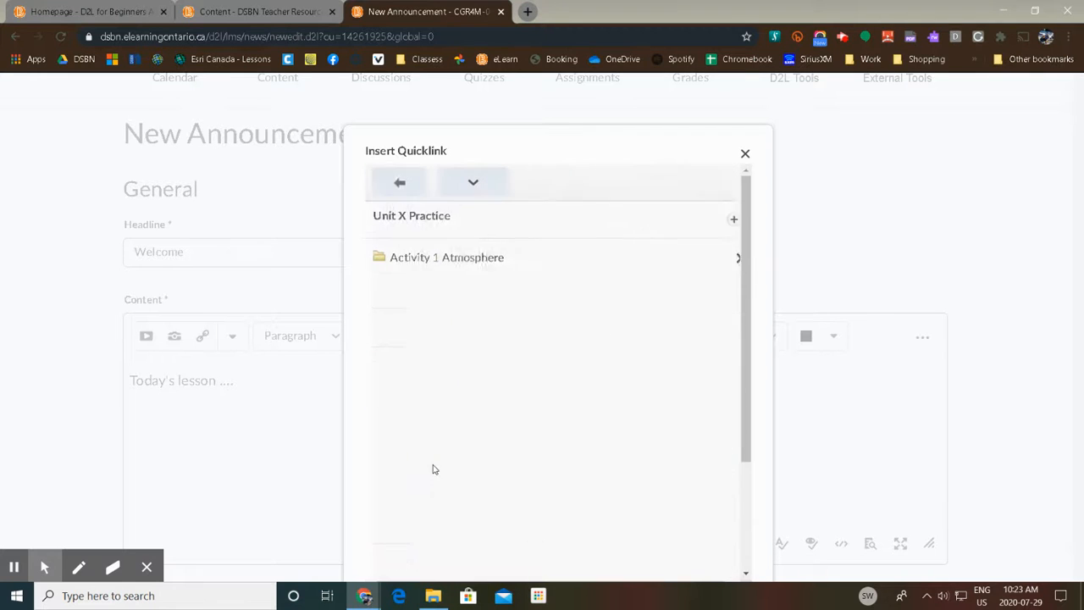
left_click(452, 260)
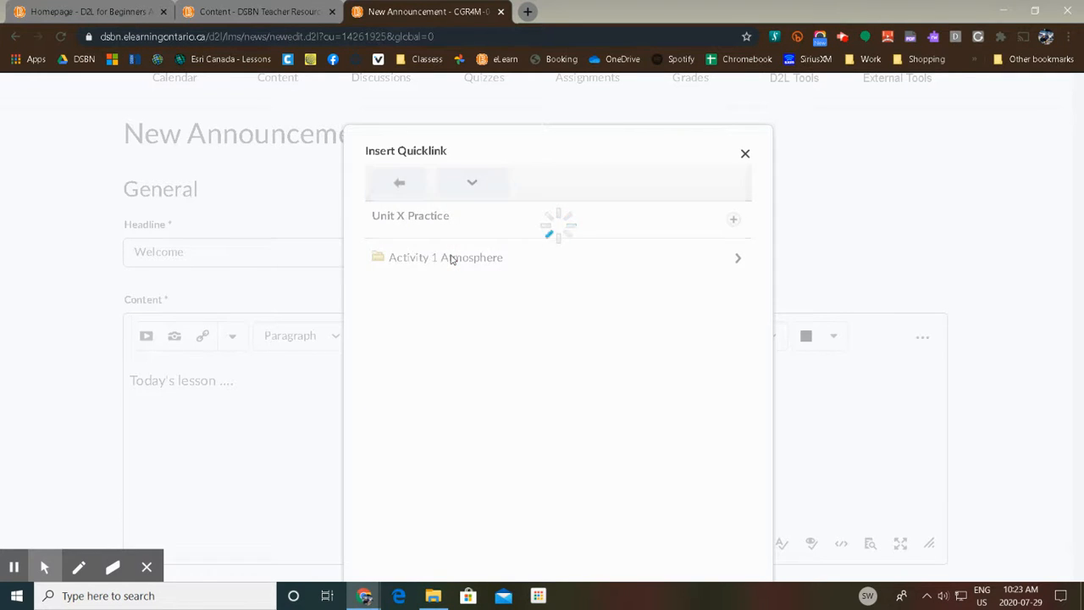
left_click(436, 259)
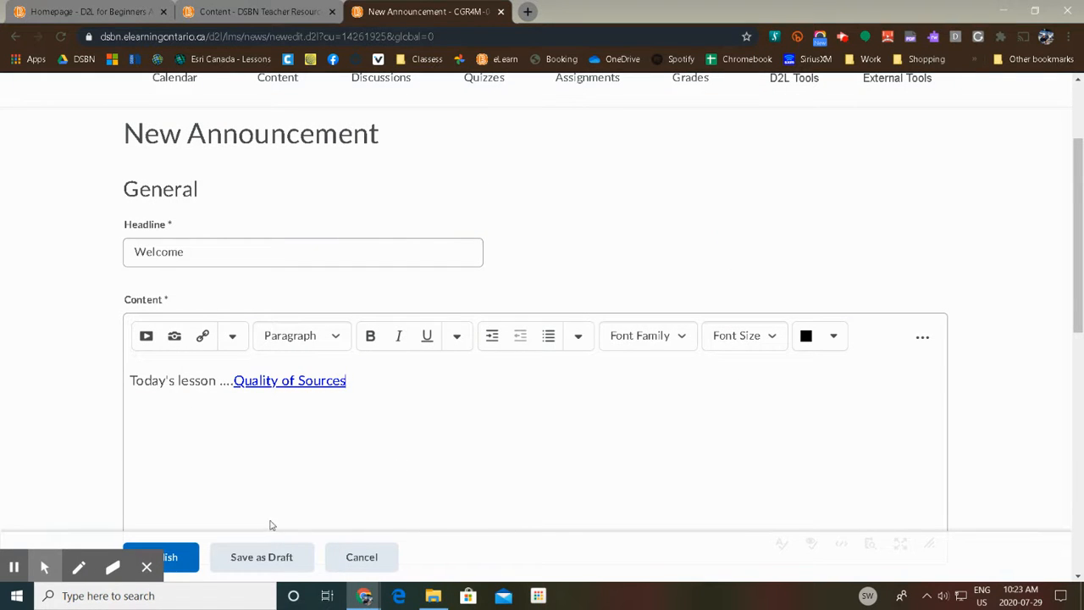
Publish the Welcome announcement and open its Quality of Sources link from the course homepage
left_click(187, 559)
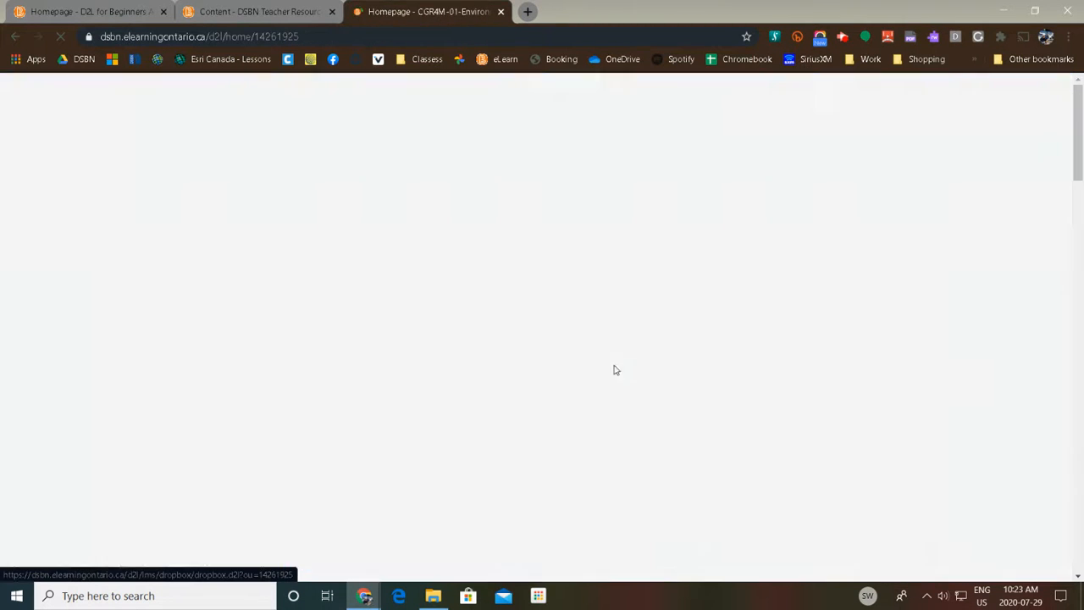
scroll(395, 417, "down", 2)
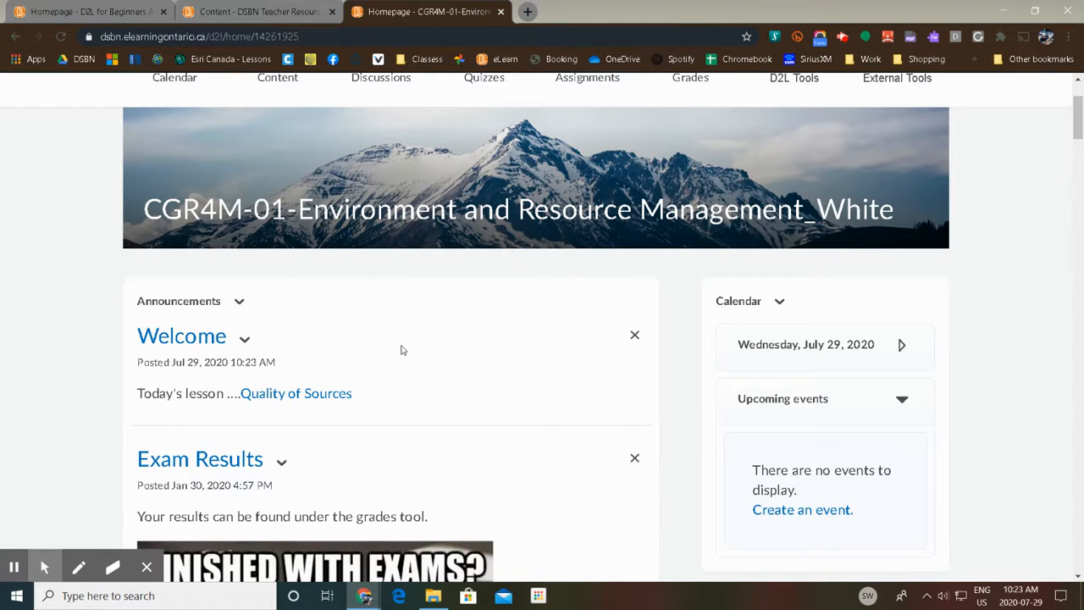
left_click(284, 397)
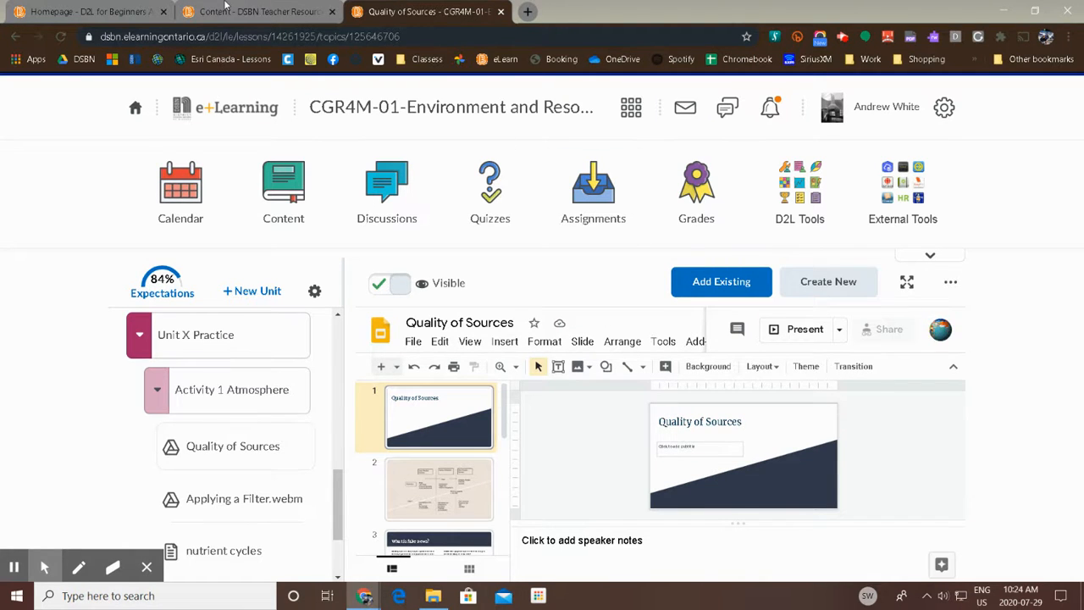
Look through the content tutorial topics in the DSBN Teacher Resource course
left_click(228, 8)
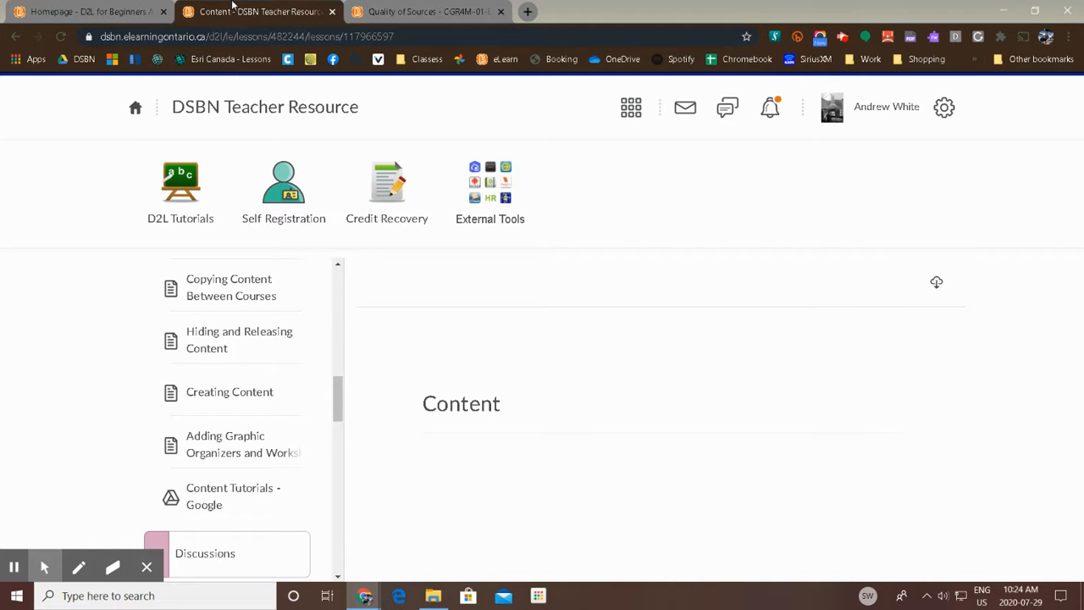
left_click_drag(339, 411, 339, 368)
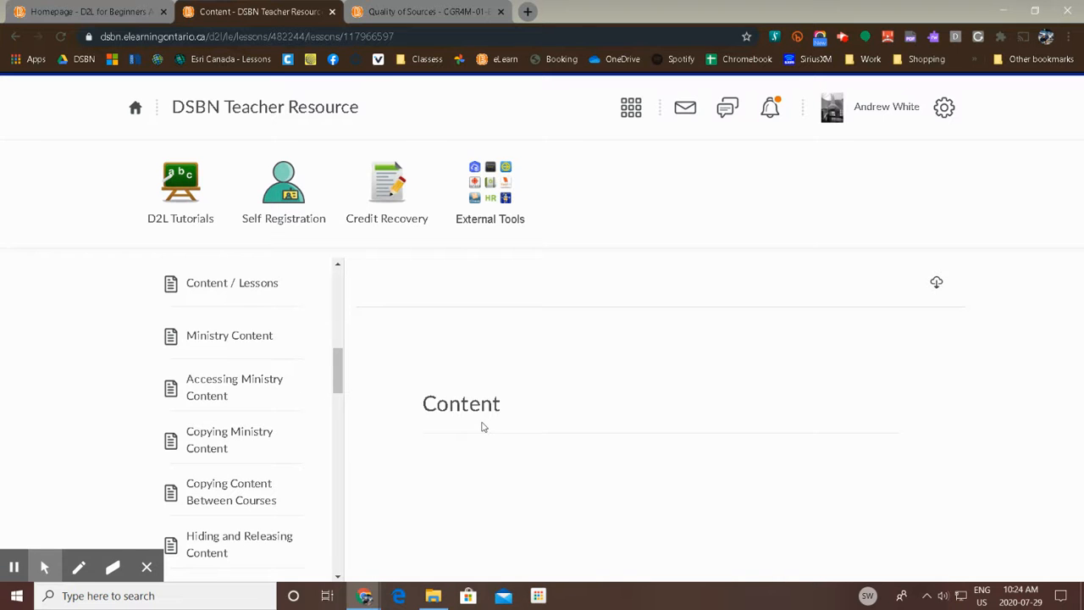
Return to the CGR4M course homepage and switch to the CGC1P1-01 Geography of Canada course
left_click(424, 11)
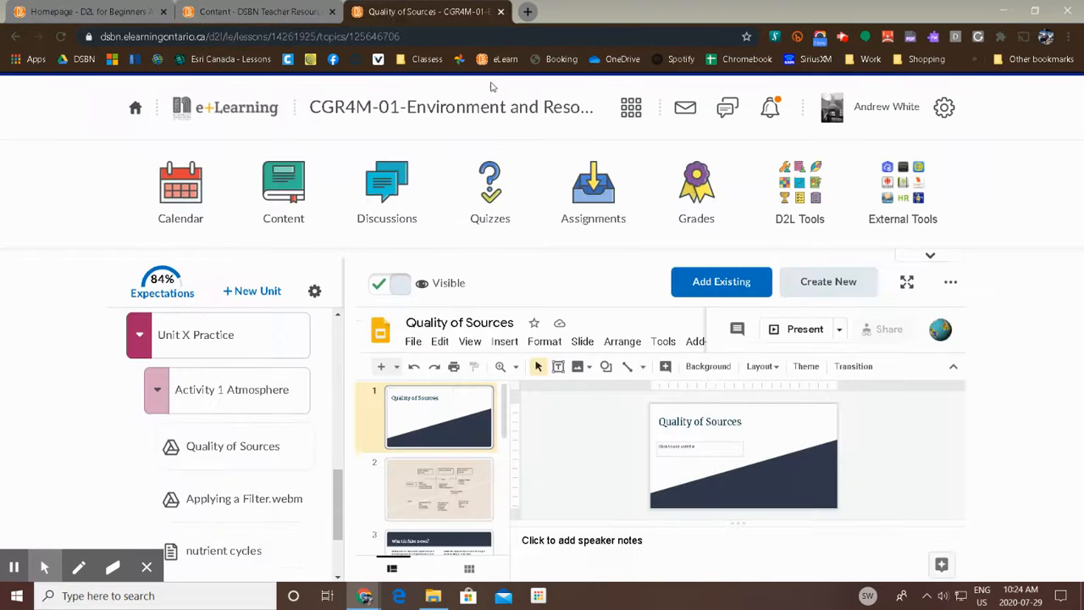
left_click(448, 108)
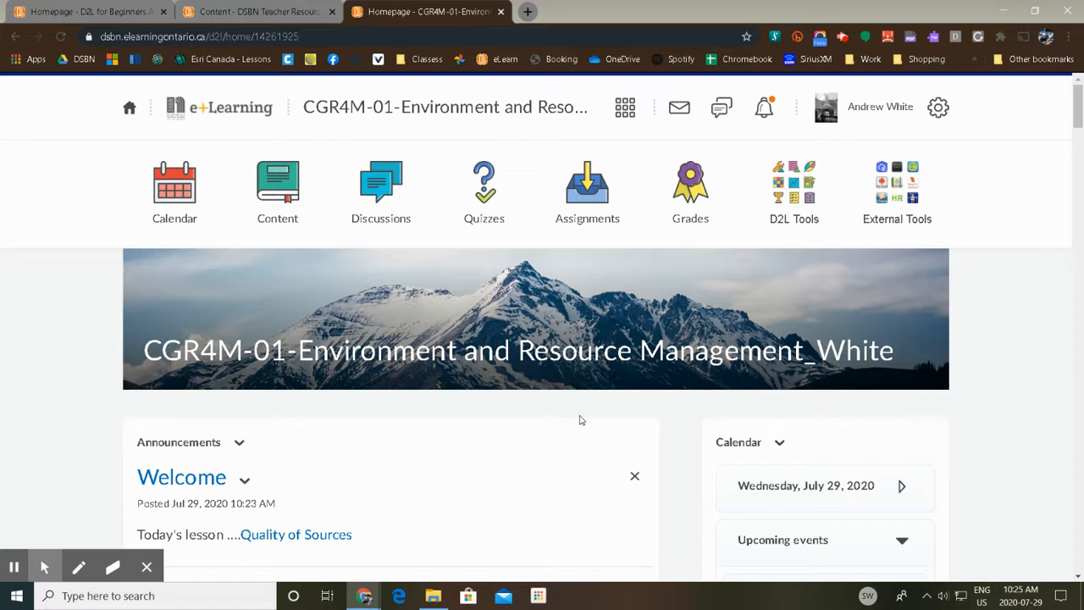
left_click(625, 107)
scroll(618, 348, "down", 3)
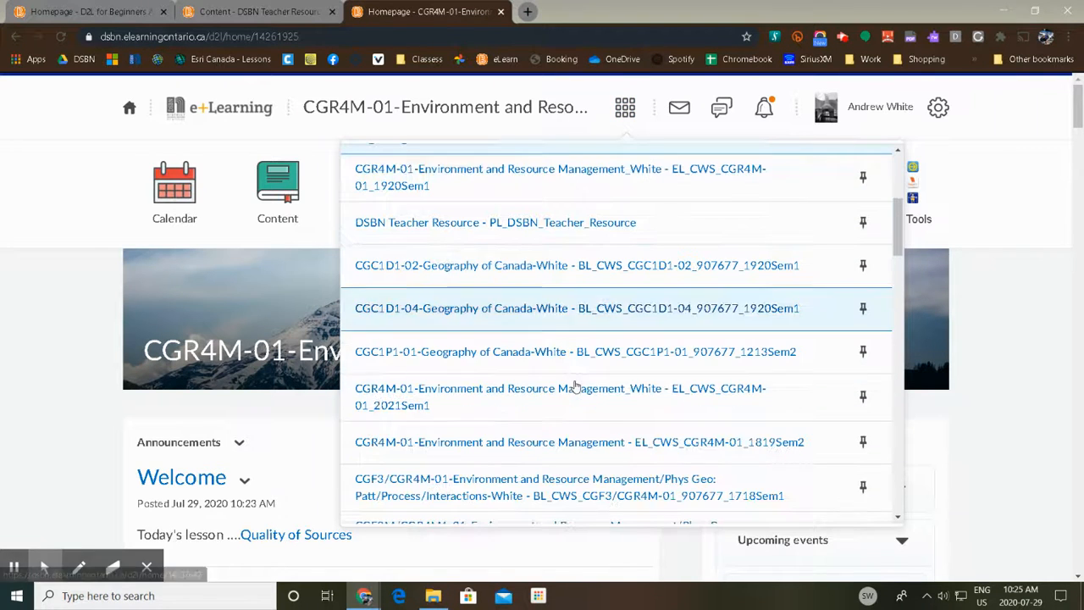
left_click(386, 360)
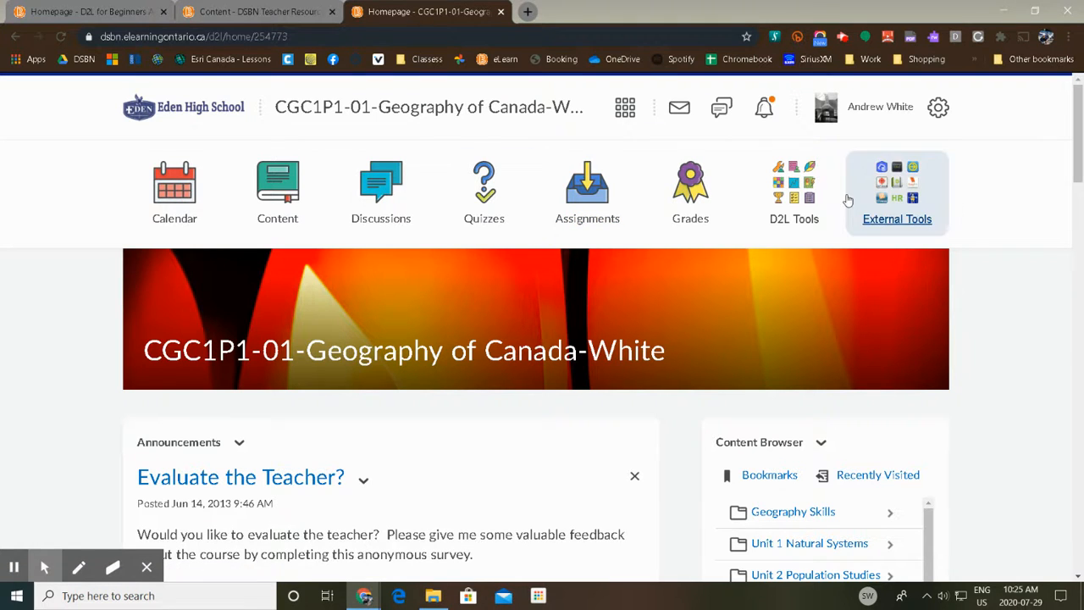
left_click(843, 38)
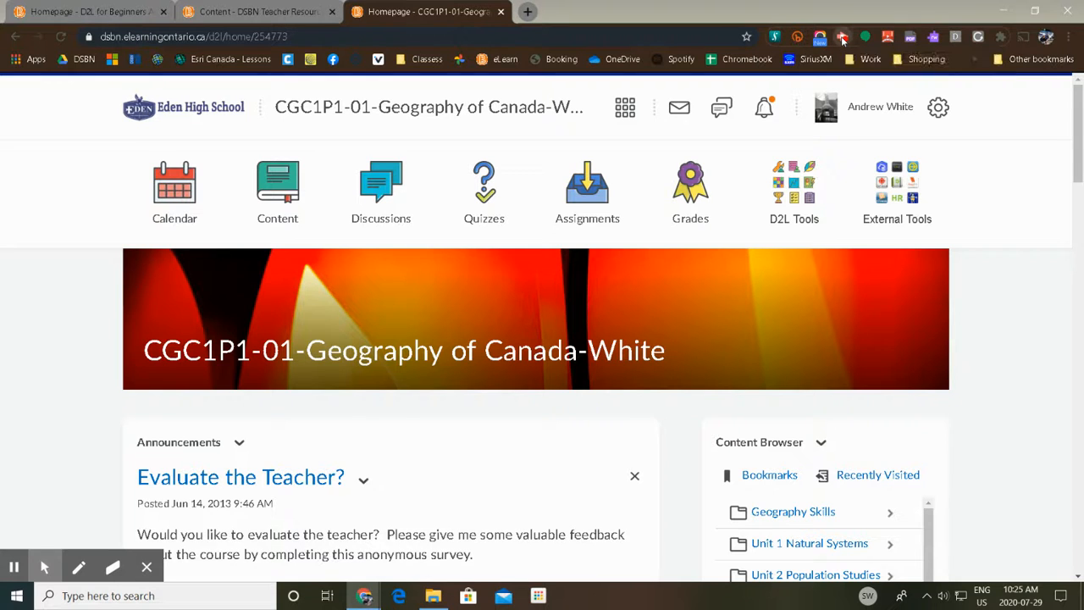